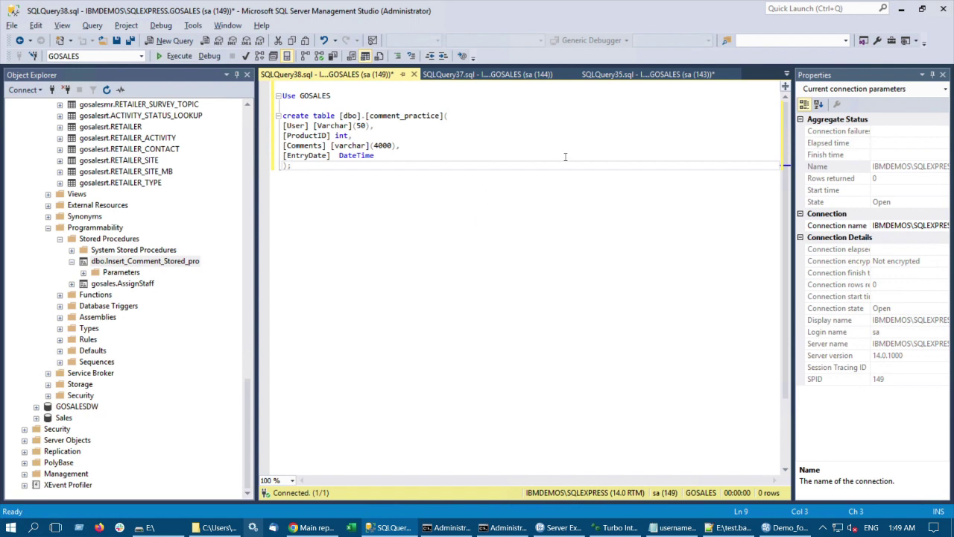
- Show the SQLQuery35.sql script that alters the stored procedure
{"action": "left_click", "coordinate": [615, 77]}
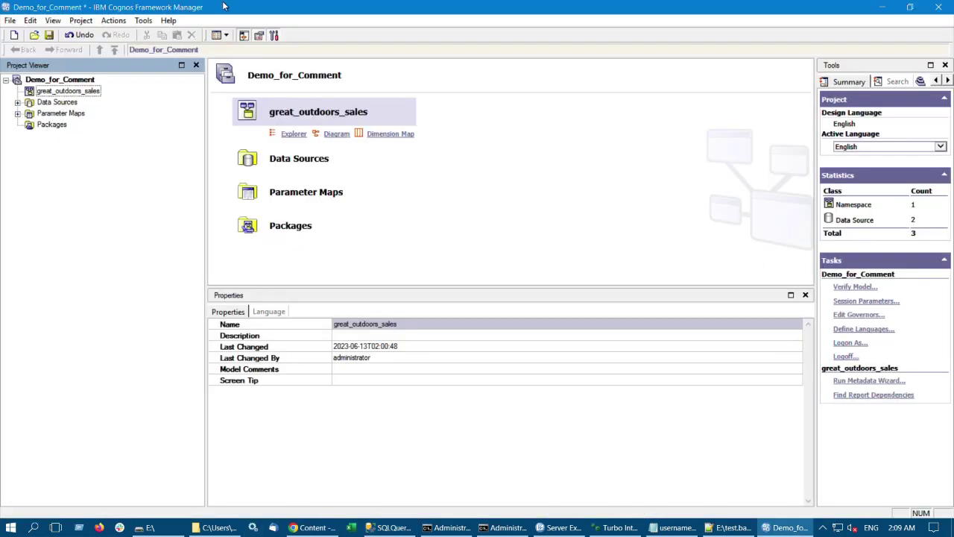
- Run the Metadata Wizard on great_outdoors_sales using the great_outdoors_sales data source
{"action": "left_click", "coordinate": [75, 93]}
{"action": "right_click", "coordinate": [74, 93]}
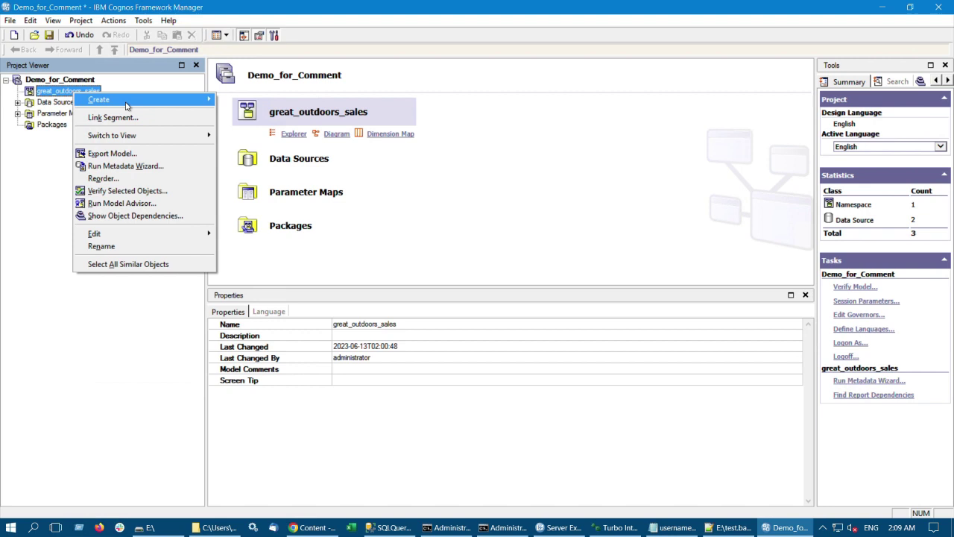
{"action": "left_click", "coordinate": [127, 166]}
{"action": "left_click", "coordinate": [572, 453]}
{"action": "left_click", "coordinate": [460, 234]}
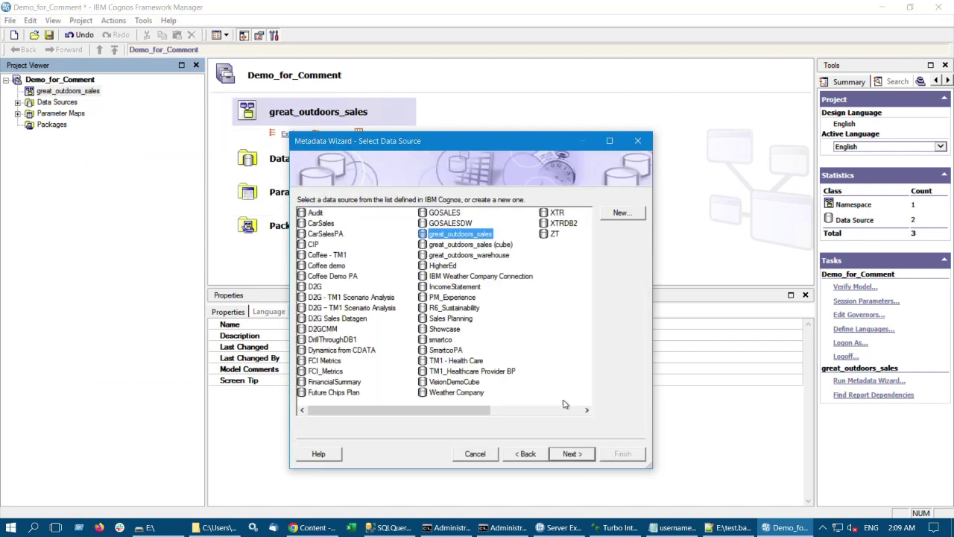
- Import the gosales tables ORDER_DETAILS, PRODUCT and PRODUCT_NAME_LOOKUP
{"action": "left_click", "coordinate": [314, 252]}
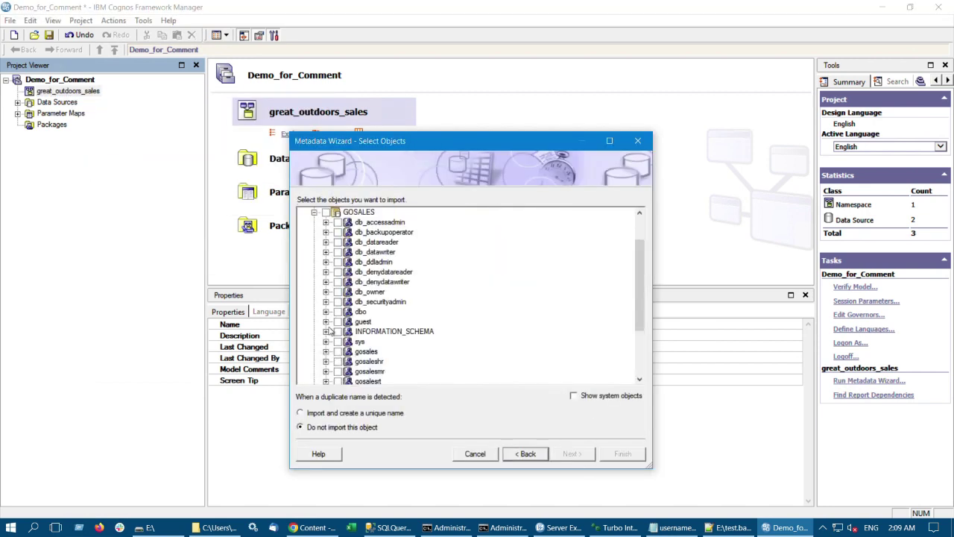
{"action": "left_click", "coordinate": [326, 355]}
{"action": "double_click", "coordinate": [366, 337]}
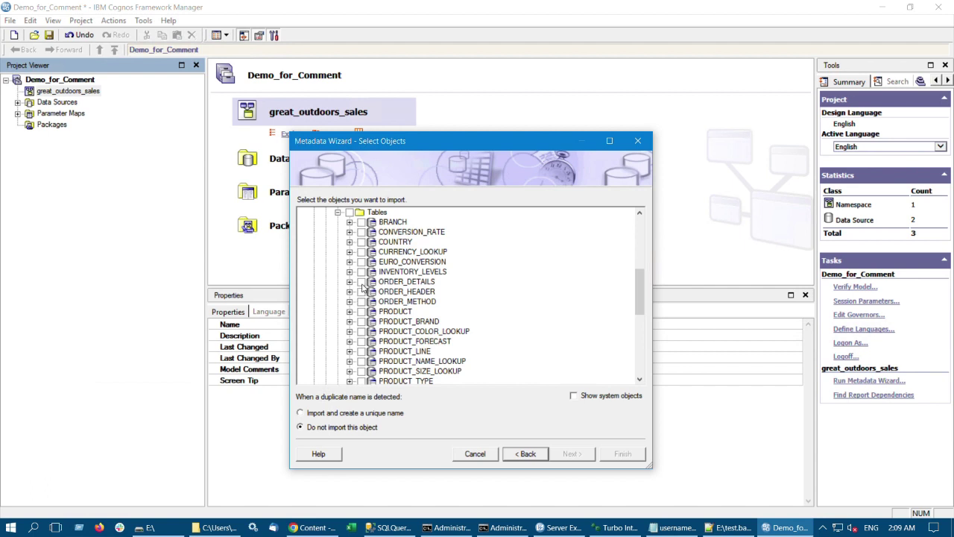
{"action": "left_click", "coordinate": [362, 282]}
{"action": "left_click", "coordinate": [362, 311]}
{"action": "left_click", "coordinate": [361, 361]}
{"action": "left_click", "coordinate": [572, 453]}
{"action": "left_click", "coordinate": [571, 453]}
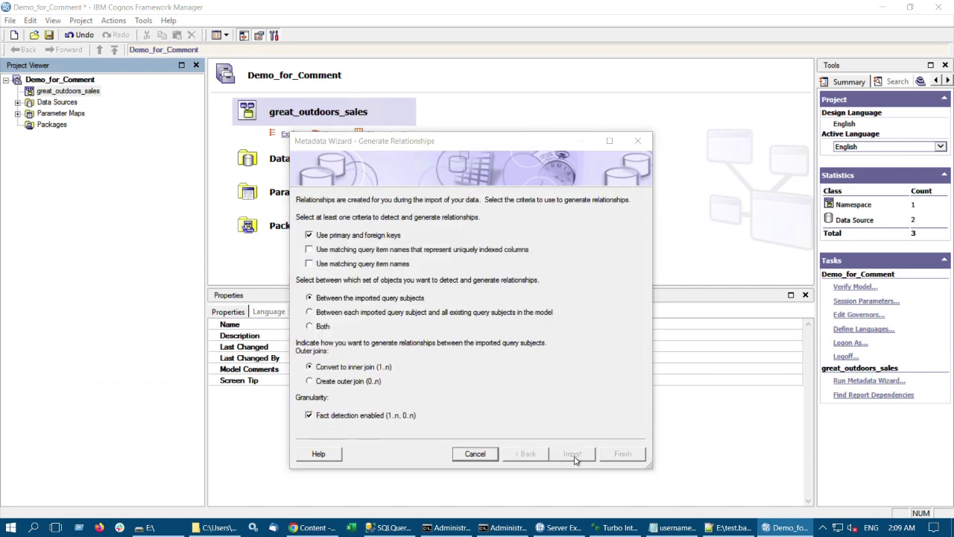
{"action": "left_click", "coordinate": [625, 455]}
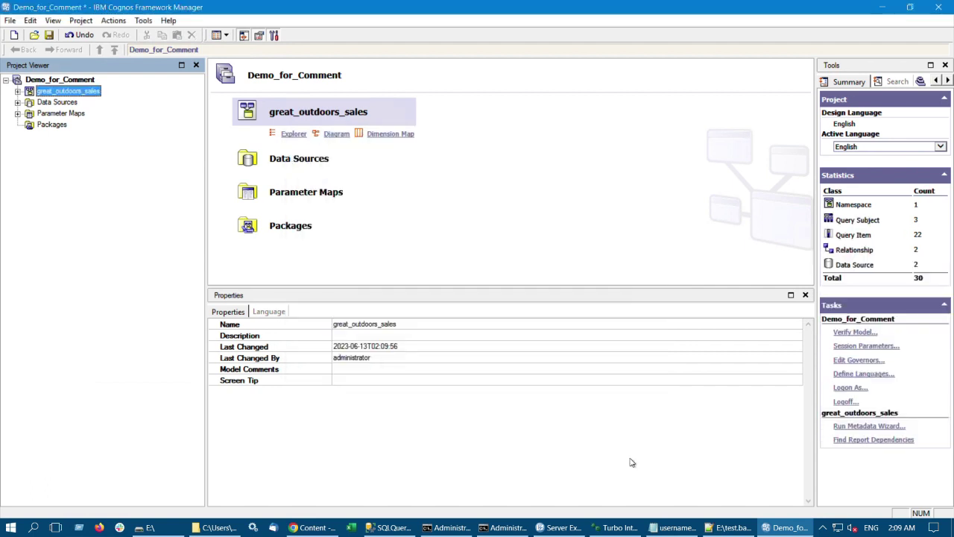
- Rerun the Metadata Wizard on great_outdoors_sales with the GOSALES data source
{"action": "right_click", "coordinate": [73, 93]}
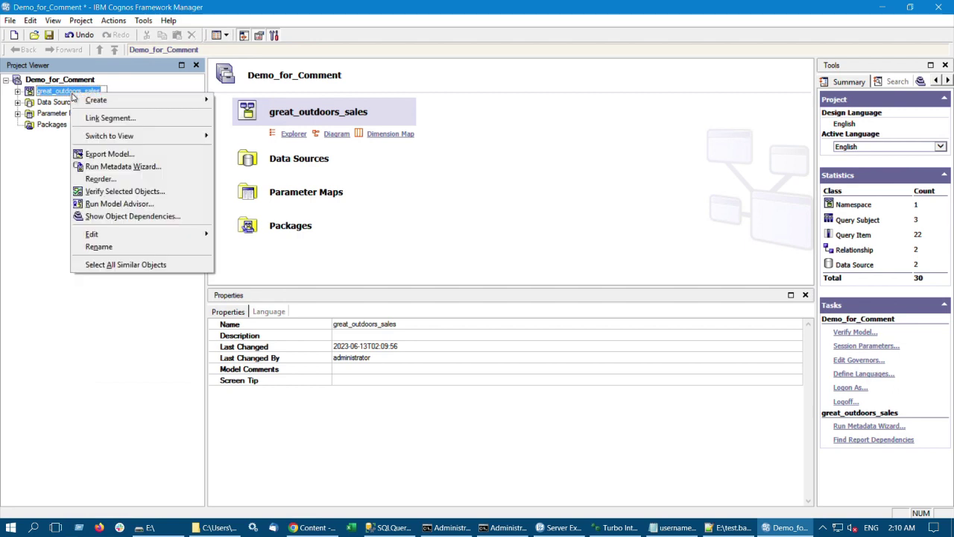
{"action": "left_click", "coordinate": [97, 171]}
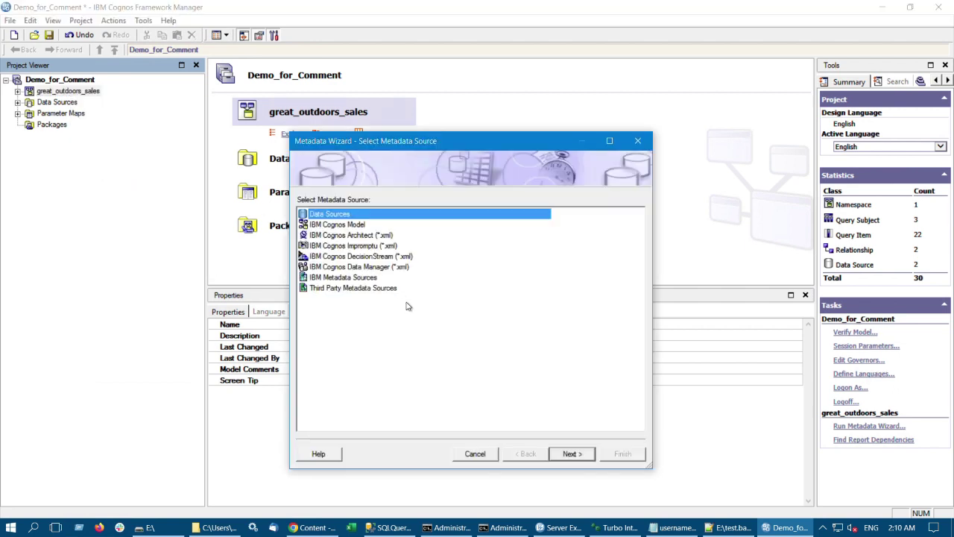
{"action": "left_click", "coordinate": [573, 454]}
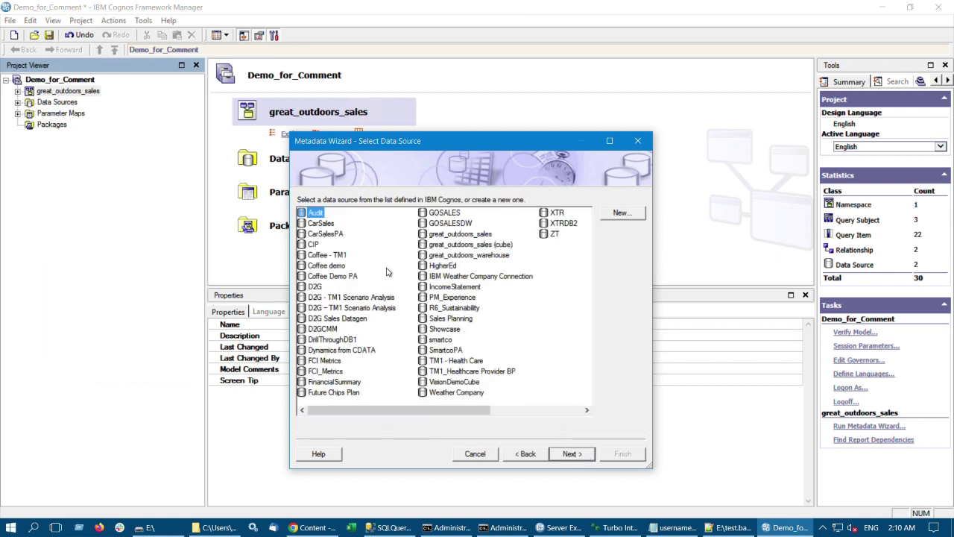
{"action": "left_click", "coordinate": [456, 214]}
{"action": "left_click", "coordinate": [573, 454]}
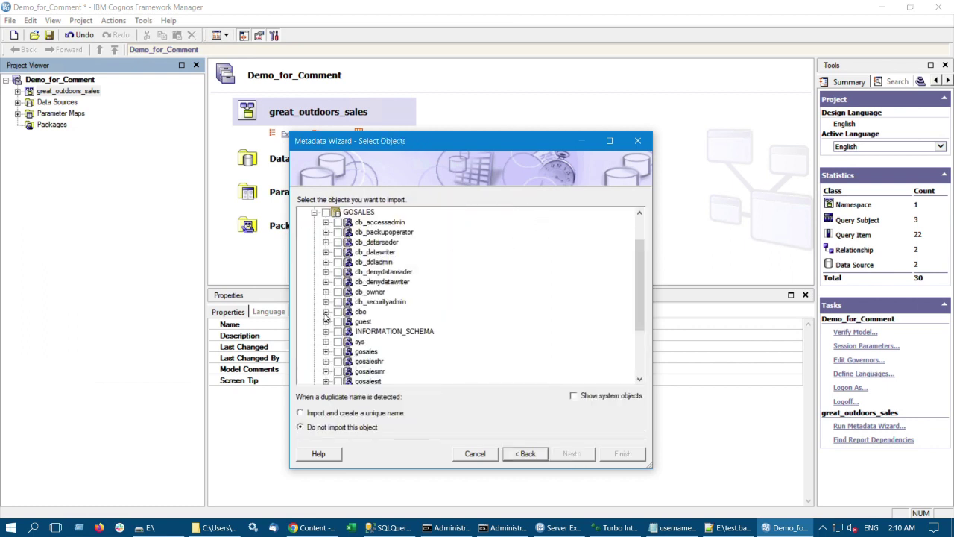
- Select the comment_practice table and Insert_Comment_Stored_pro procedure from the dbo schema
{"action": "left_click", "coordinate": [326, 312]}
{"action": "left_click", "coordinate": [338, 322]}
{"action": "left_click", "coordinate": [361, 332]}
{"action": "left_click", "coordinate": [338, 371]}
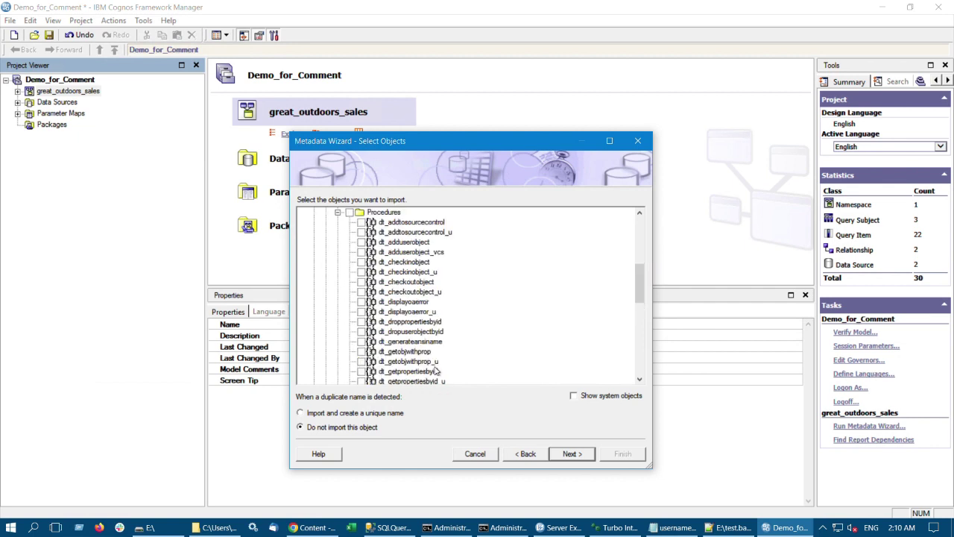
{"action": "scroll", "coordinate": [438, 370], "scroll_direction": "down", "scroll_amount": 8}
- Import the selected dbo objects with Fact detection enabled turned off
{"action": "left_click", "coordinate": [572, 454]}
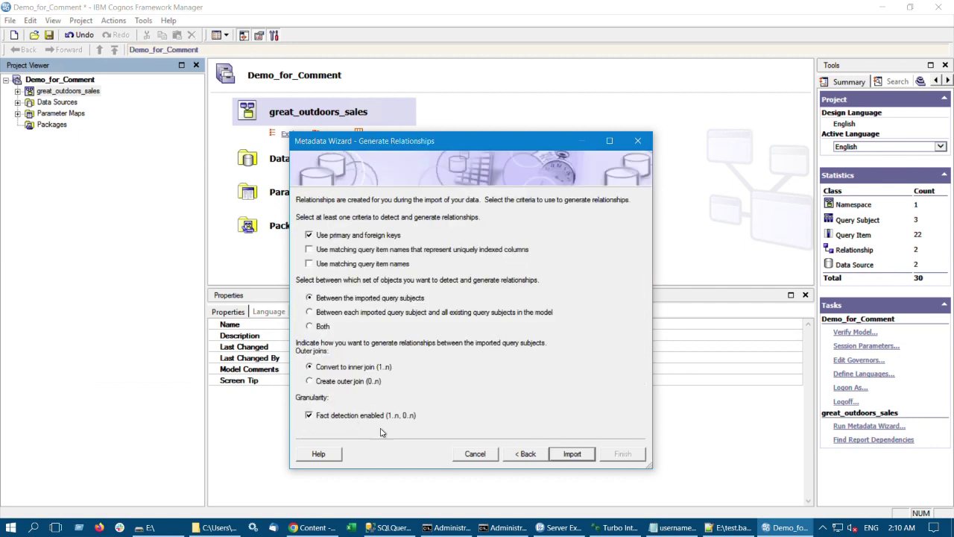
{"action": "left_click", "coordinate": [526, 453]}
{"action": "left_click", "coordinate": [569, 454]}
{"action": "left_click", "coordinate": [317, 418]}
{"action": "left_click", "coordinate": [574, 458]}
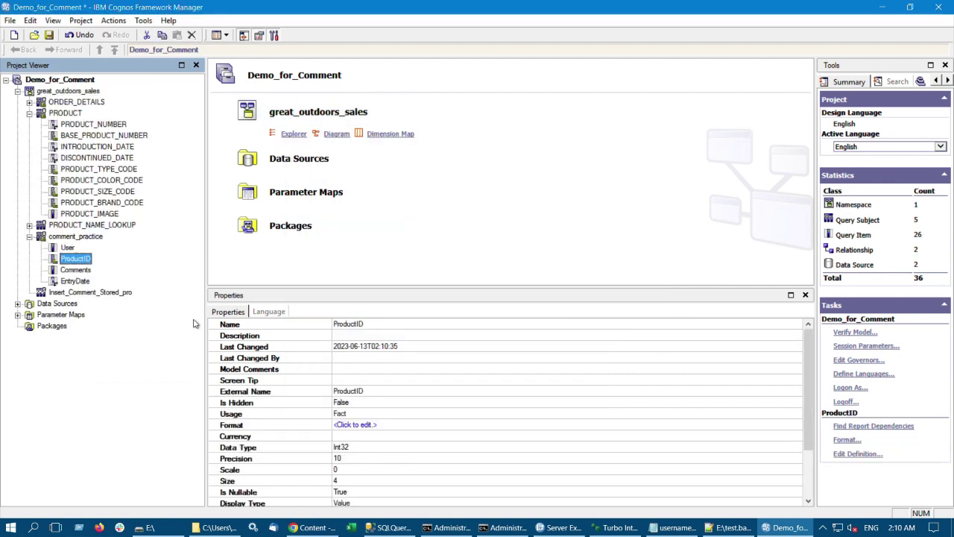
- Set comment_practice ProductID's Usage property to Identifier
{"action": "left_click", "coordinate": [496, 413]}
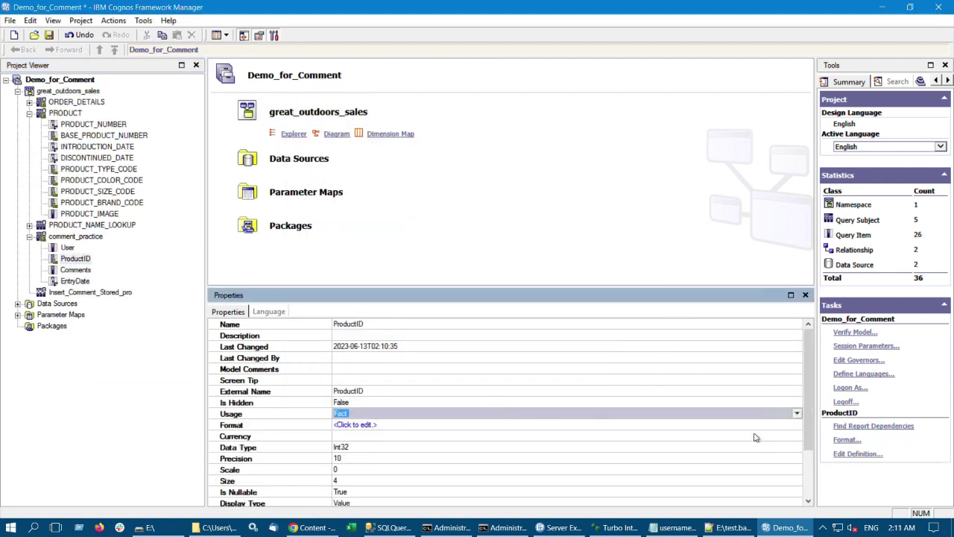
{"action": "left_click", "coordinate": [797, 413]}
{"action": "left_click", "coordinate": [634, 432]}
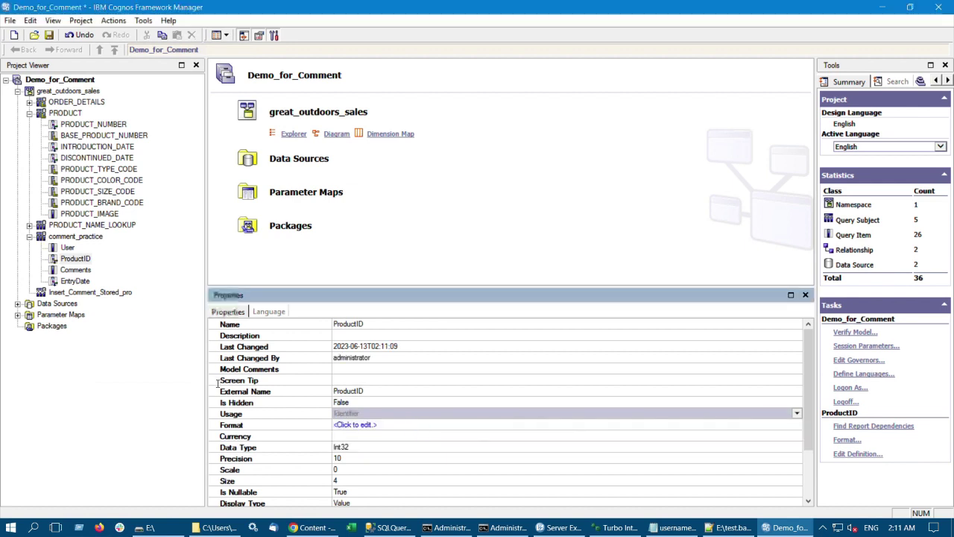
- Create a 1..1 relationship joining comment_practice ProductID to PRODUCT PRODUCT_NUMBER
{"action": "left_click", "coordinate": [159, 371]}
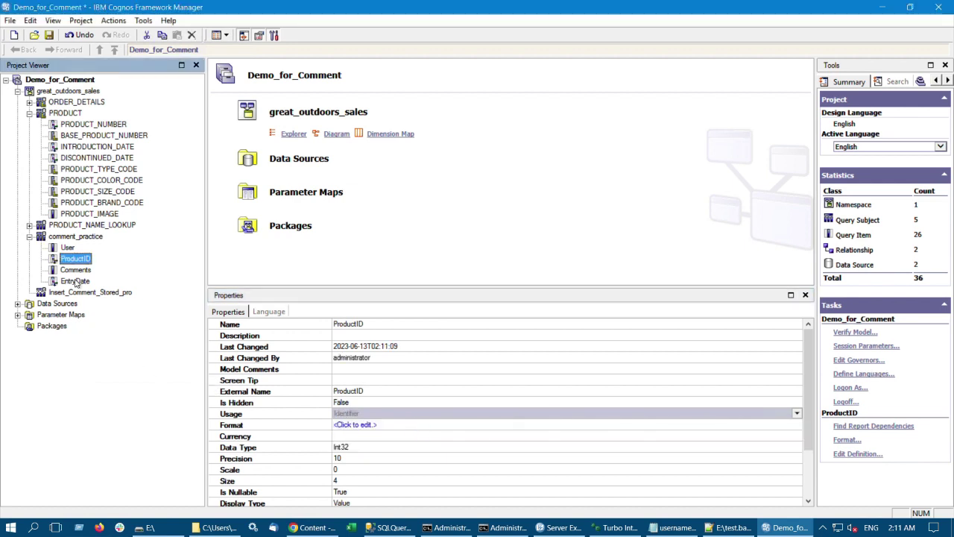
{"action": "left_click", "coordinate": [86, 125], "text": "ctrl"}
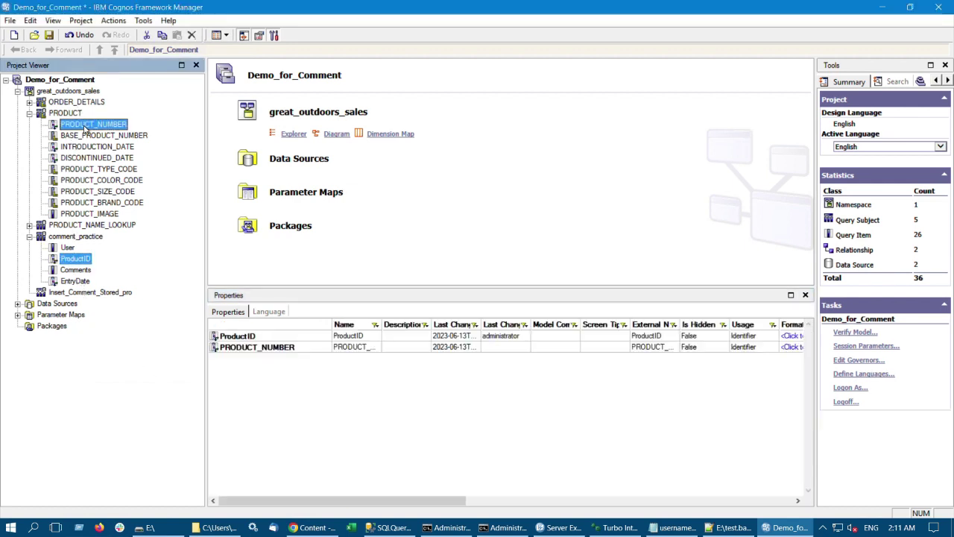
{"action": "left_click", "coordinate": [116, 22]}
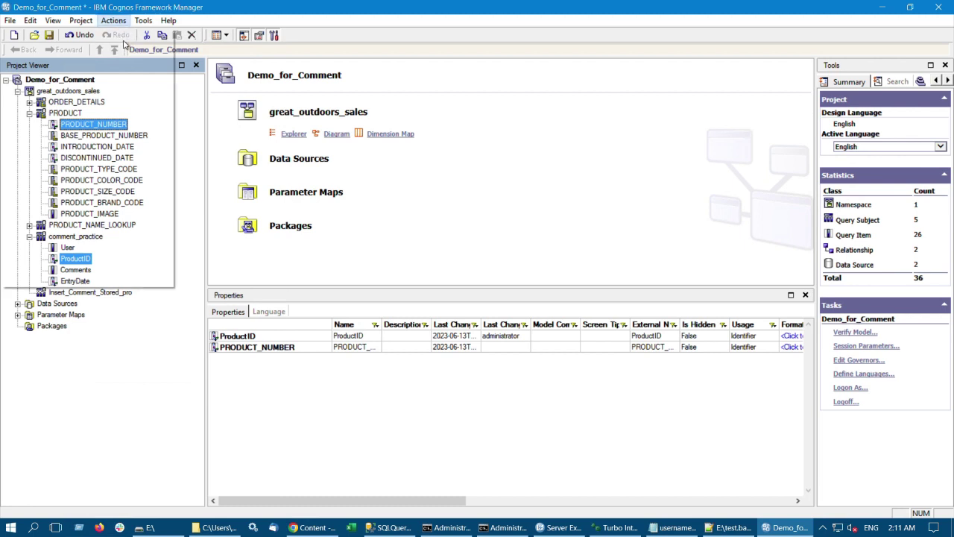
{"action": "mouse_move", "coordinate": [129, 37]}
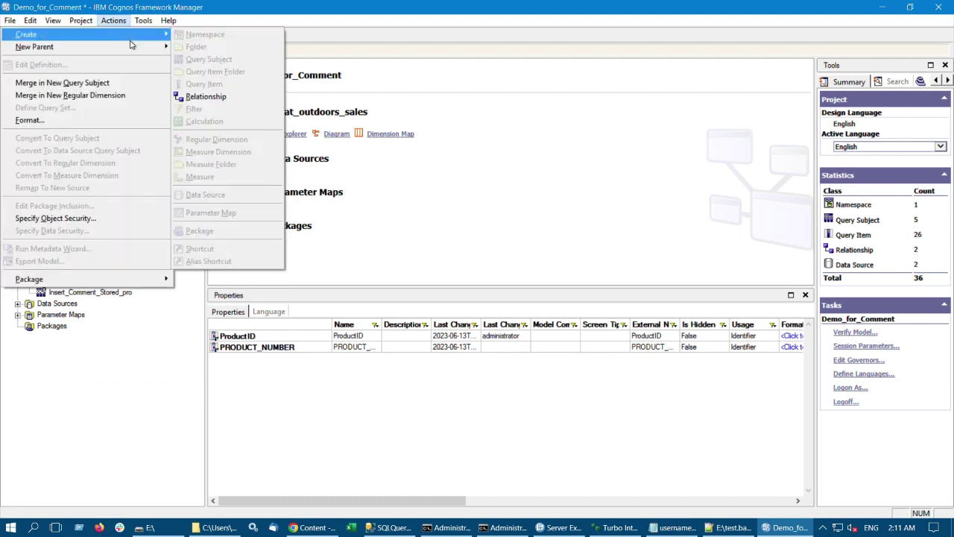
{"action": "left_click", "coordinate": [211, 100]}
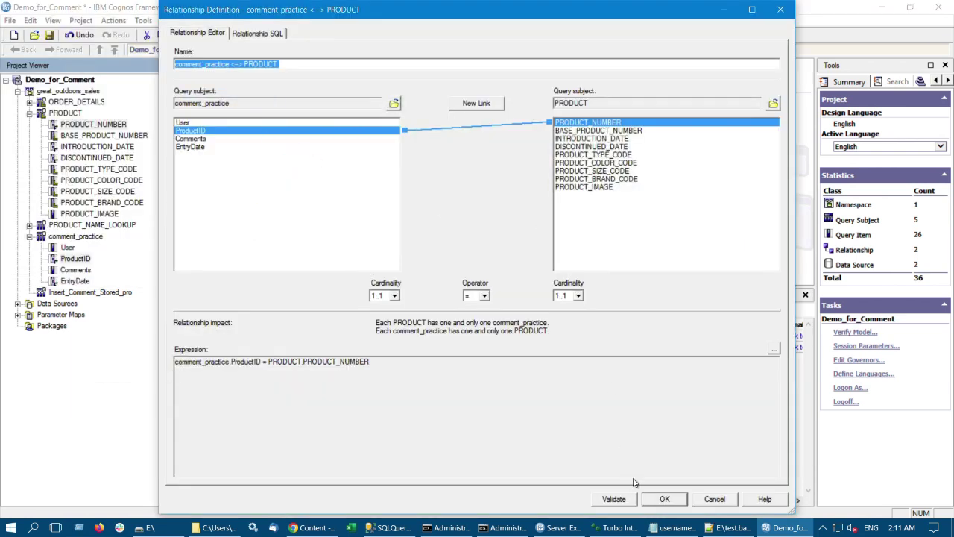
{"action": "left_click", "coordinate": [679, 503]}
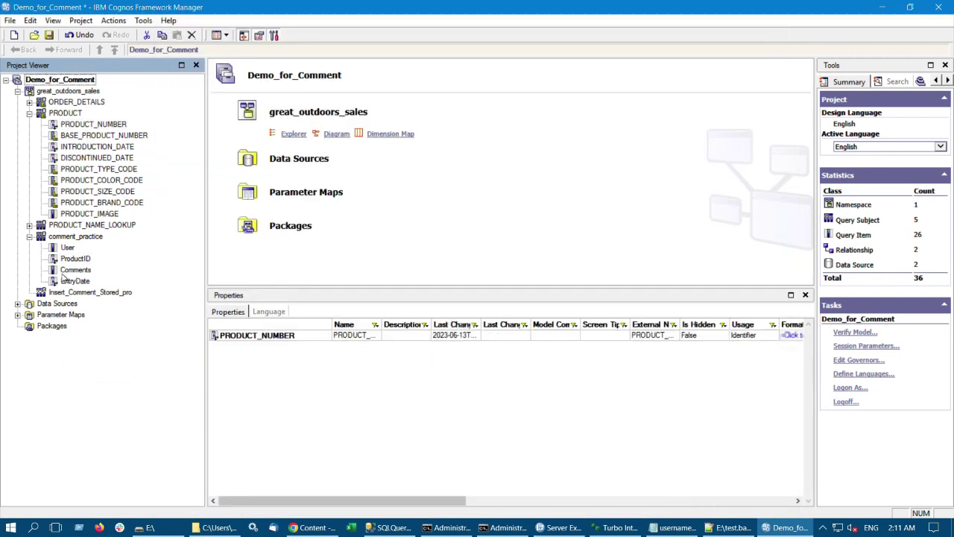
- Bind Insert_Comment_Stored_pro's arguments to ?ProdID?, ?User?, ?Comments? and ?EntryDate? and save the definition
{"action": "double_click", "coordinate": [78, 292]}
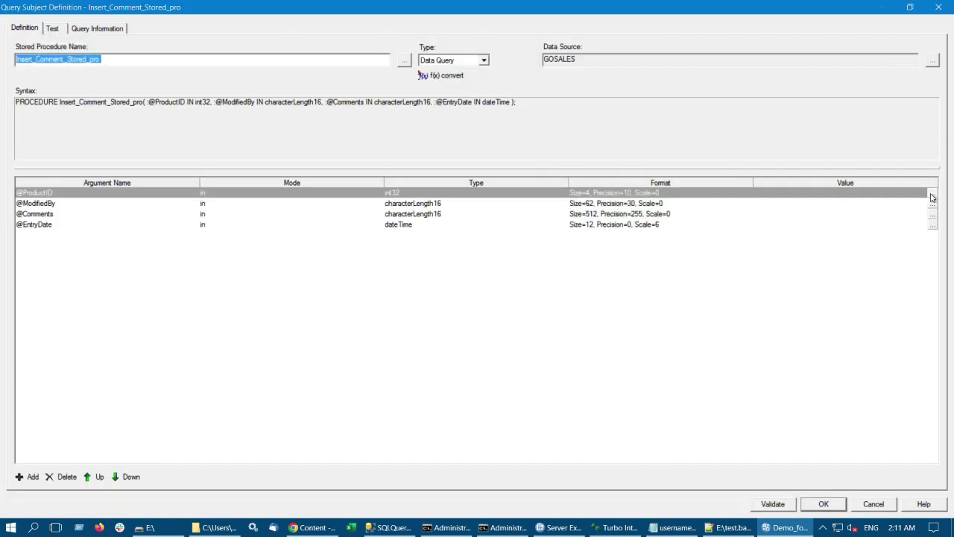
{"action": "left_click", "coordinate": [931, 194]}
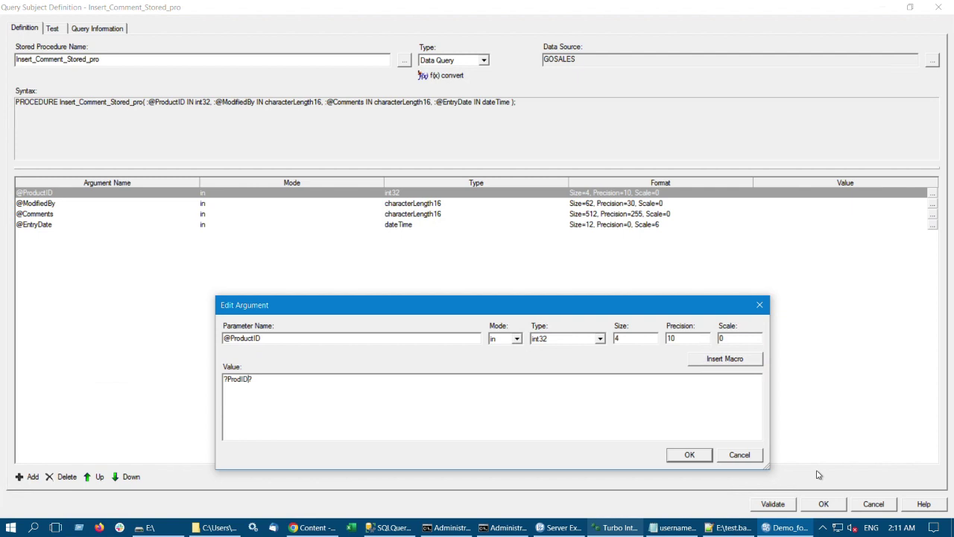
{"action": "left_click", "coordinate": [689, 455]}
{"action": "left_click", "coordinate": [932, 204]}
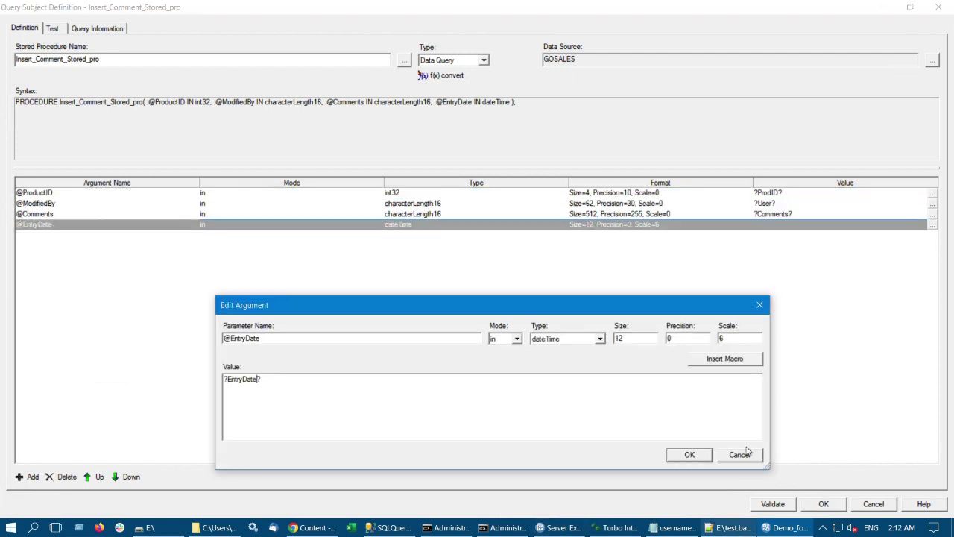
{"action": "left_click", "coordinate": [690, 455]}
{"action": "left_click", "coordinate": [820, 504]}
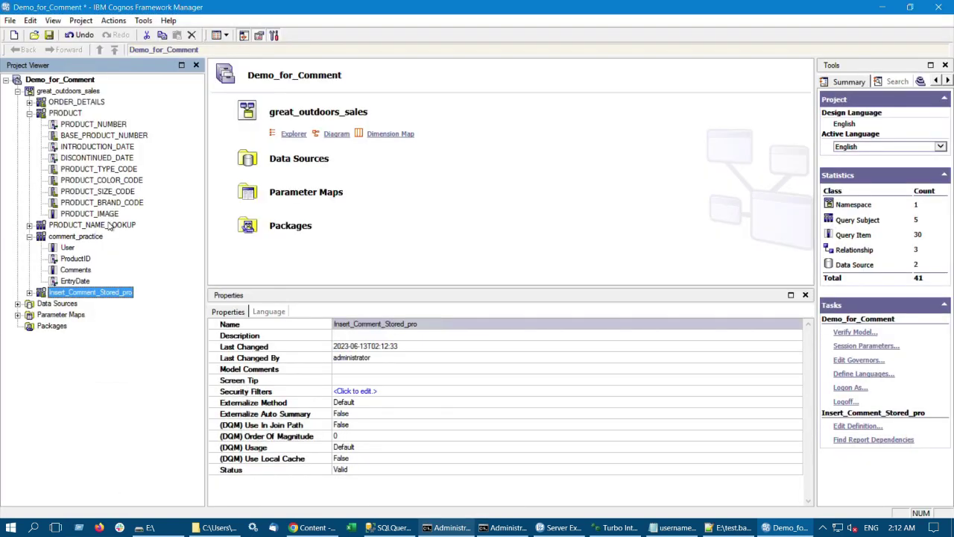
- Add a PRODUCT_LANGUAGE = 'EN' filter to PRODUCT_NAME_LOOKUP and validate it
{"action": "left_click", "coordinate": [29, 225]}
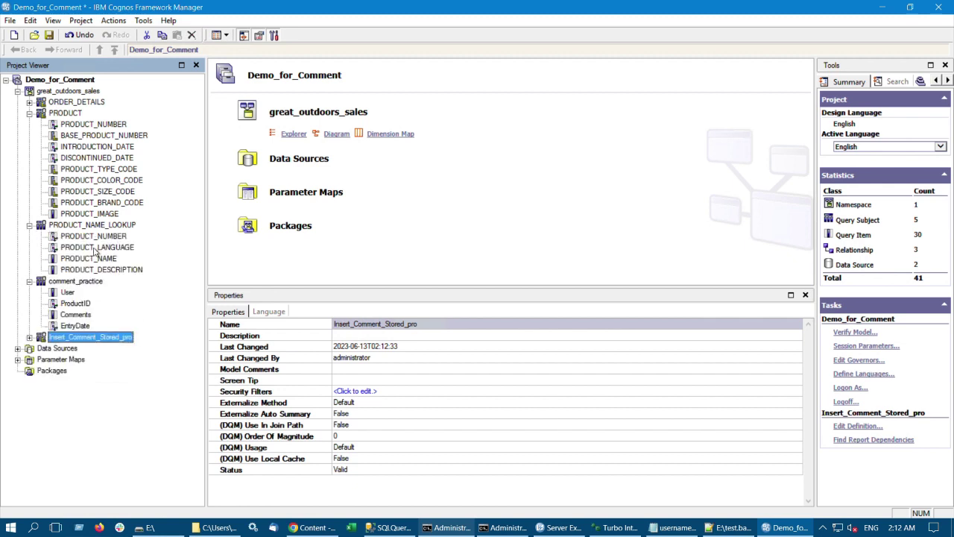
{"action": "left_click", "coordinate": [95, 249]}
{"action": "double_click", "coordinate": [95, 252]}
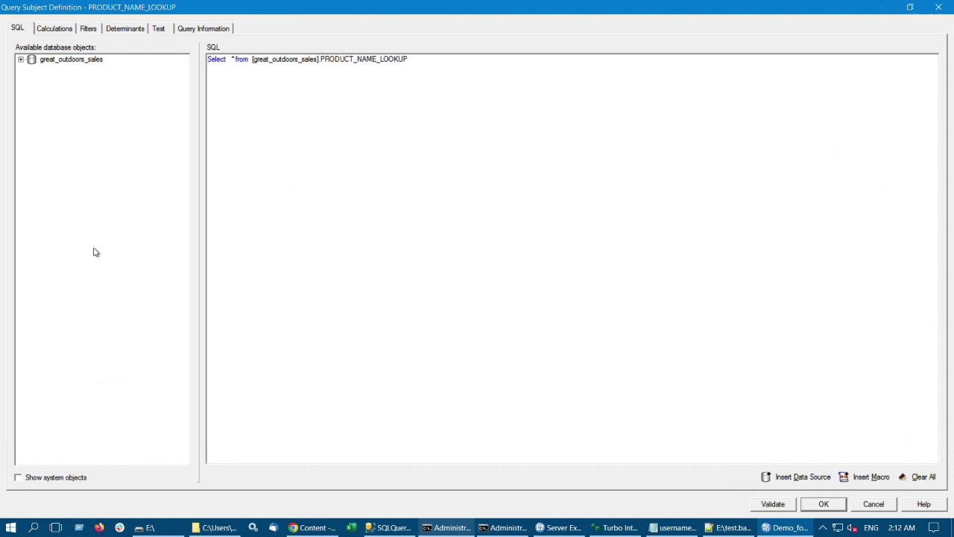
{"action": "left_click", "coordinate": [91, 30]}
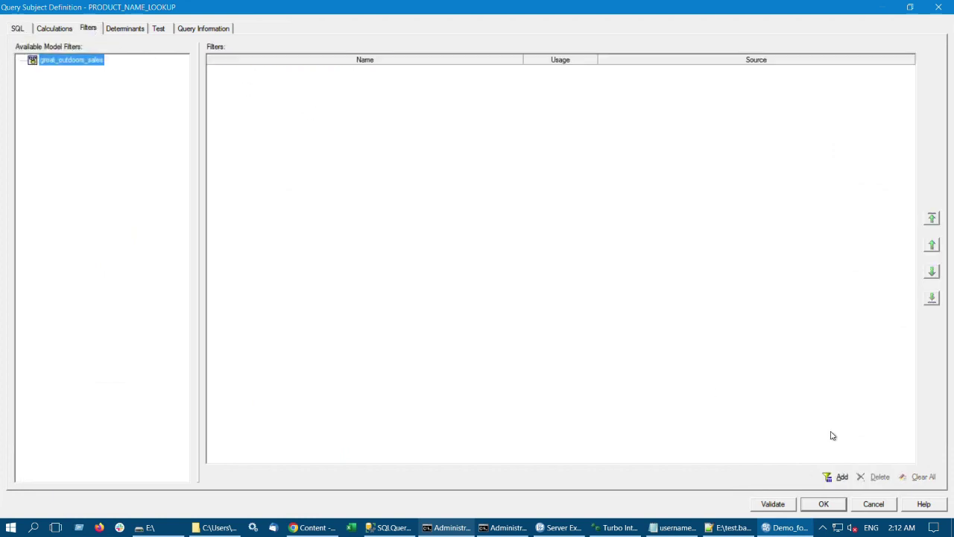
{"action": "left_click", "coordinate": [843, 477]}
{"action": "left_click_drag", "start_coordinate": [335, 203], "coordinate": [549, 209]}
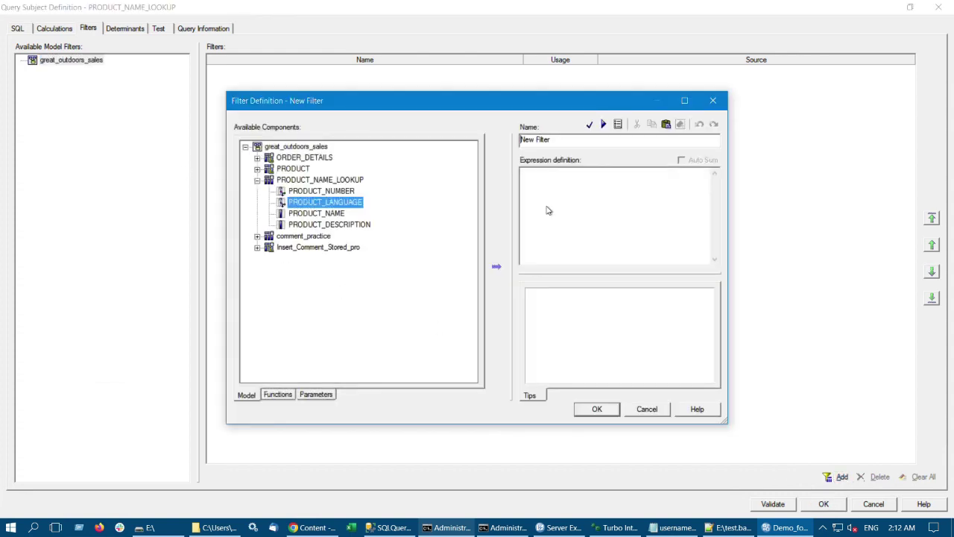
{"action": "type", "text": "= 'EN"}
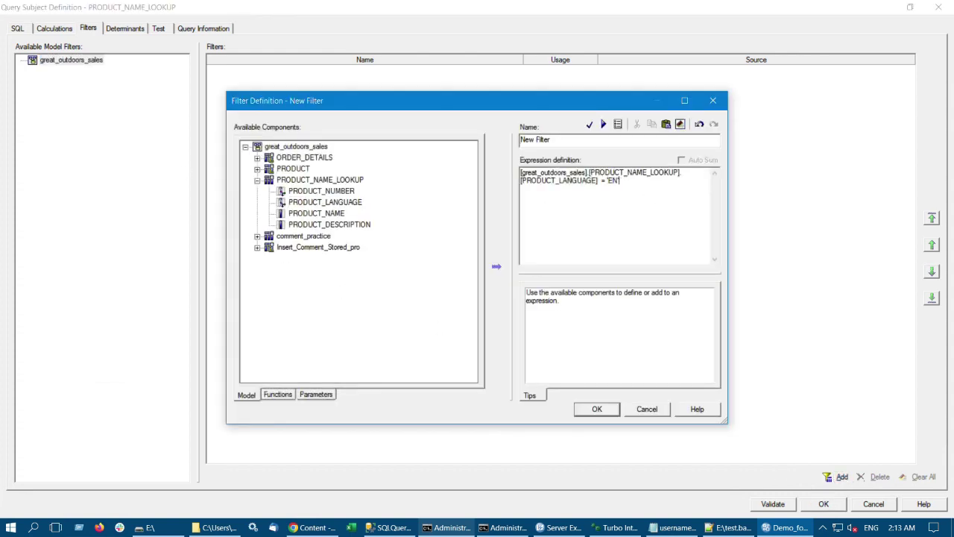
{"action": "left_click", "coordinate": [589, 125]}
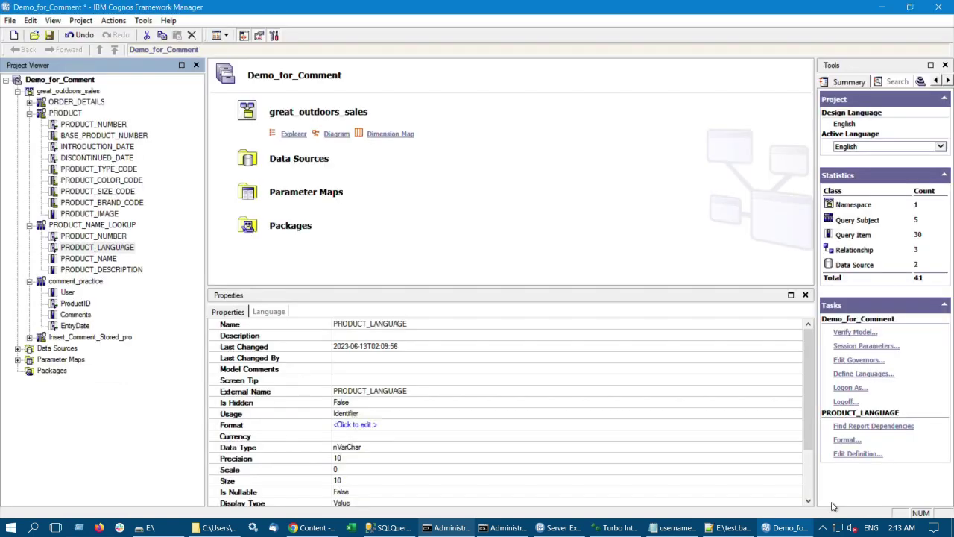
- Create a new package under Packages named Demo_for_comment
{"action": "left_click", "coordinate": [52, 370]}
{"action": "right_click", "coordinate": [52, 371]}
{"action": "mouse_move", "coordinate": [78, 381]}
{"action": "left_click", "coordinate": [224, 382]}
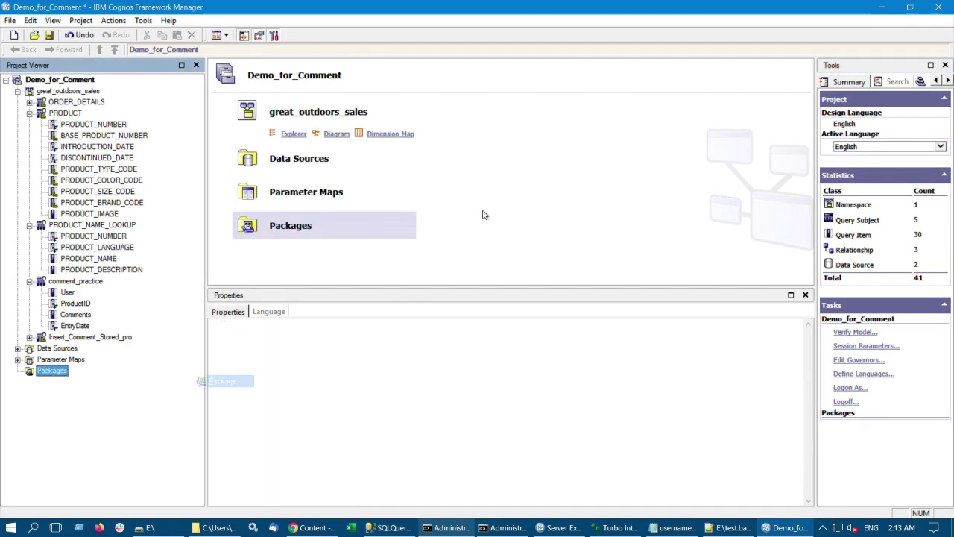
{"action": "type", "text": "Demo_for_c"}
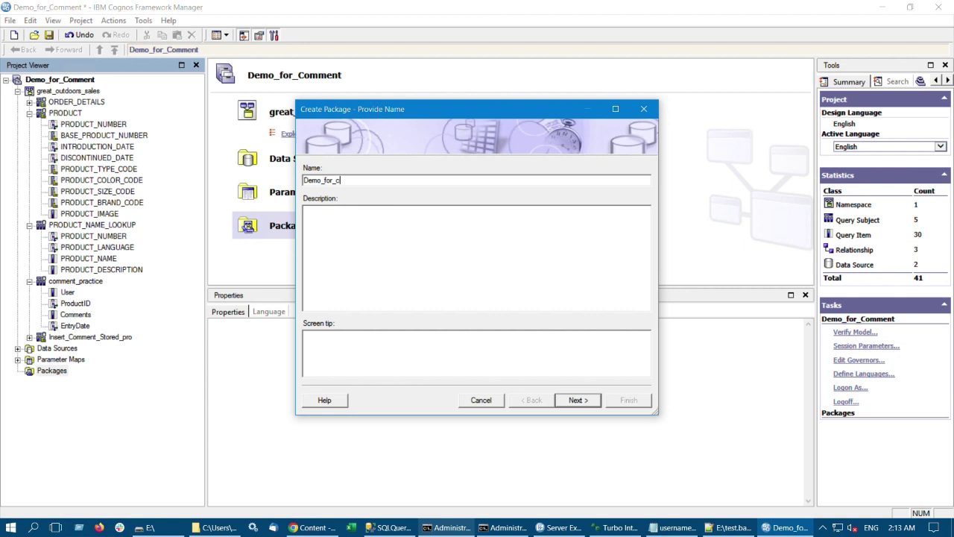
{"action": "type", "text": "ommment"}
{"action": "key", "text": "BackSpace"}
{"action": "key", "text": "BackSpace"}
{"action": "key", "text": "BackSpace"}
{"action": "key", "text": "BackSpace"}
{"action": "type", "text": "ent"}
- Finish the Demo_for_comment package with default settings and agree to publish it
{"action": "left_click", "coordinate": [578, 400]}
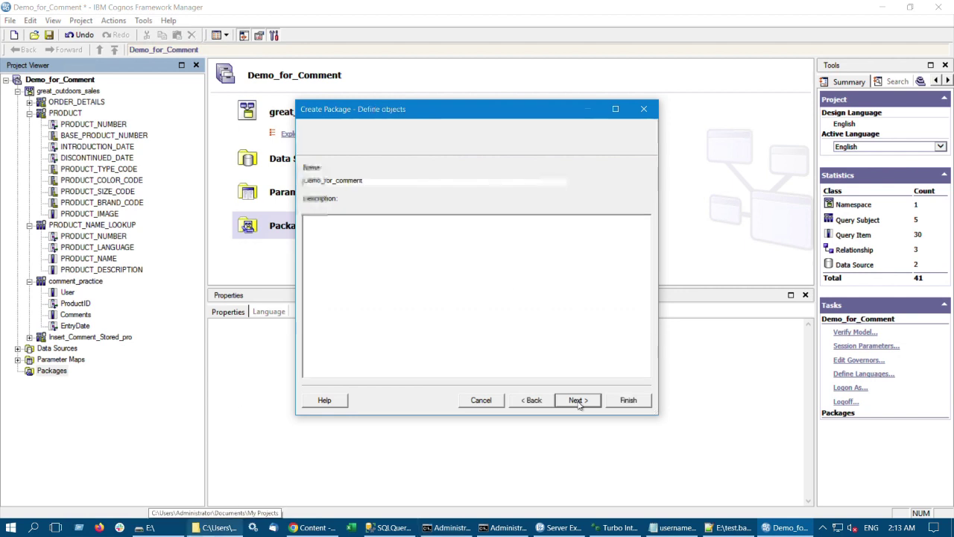
{"action": "left_click", "coordinate": [578, 400]}
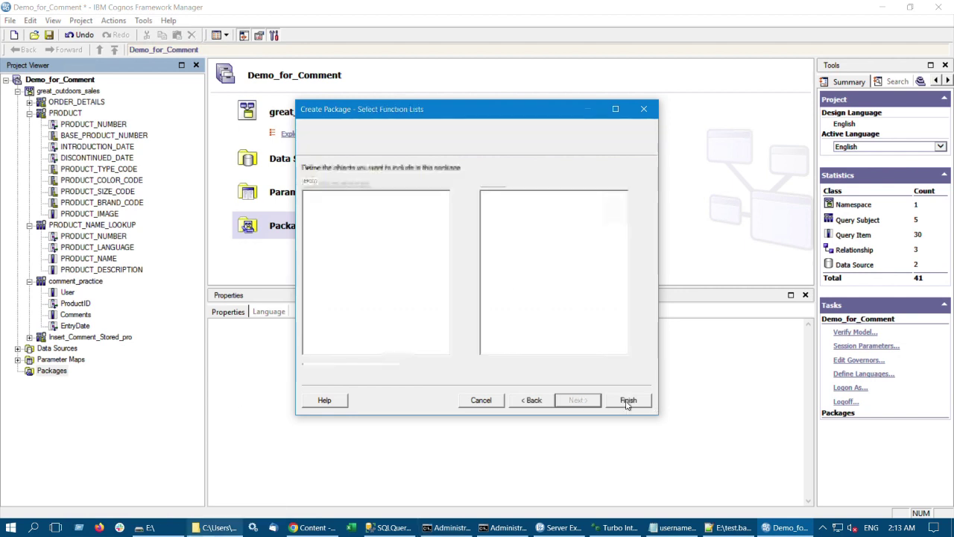
{"action": "left_click", "coordinate": [629, 400]}
{"action": "left_click", "coordinate": [577, 326]}
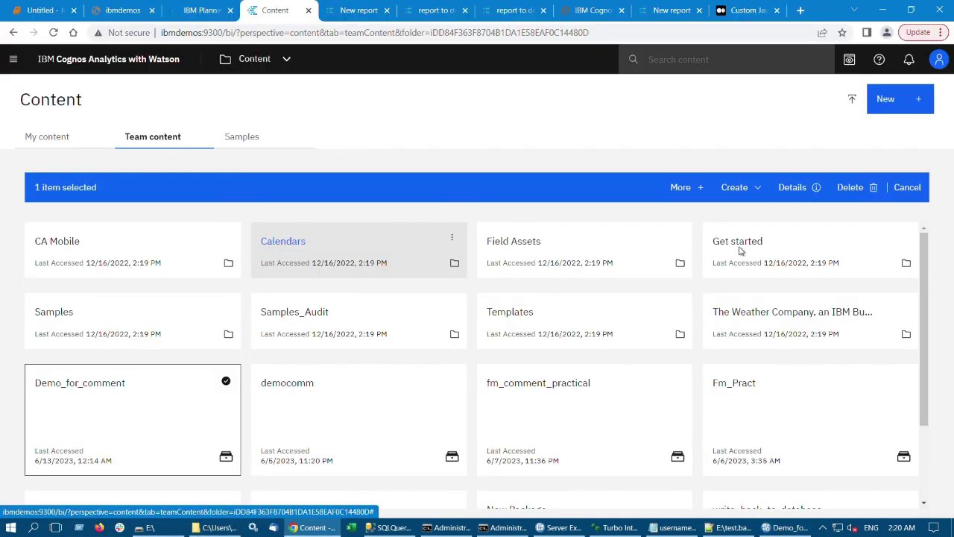
- Create a new report from the Demo_for_comment package in Team content
{"action": "left_click", "coordinate": [227, 382]}
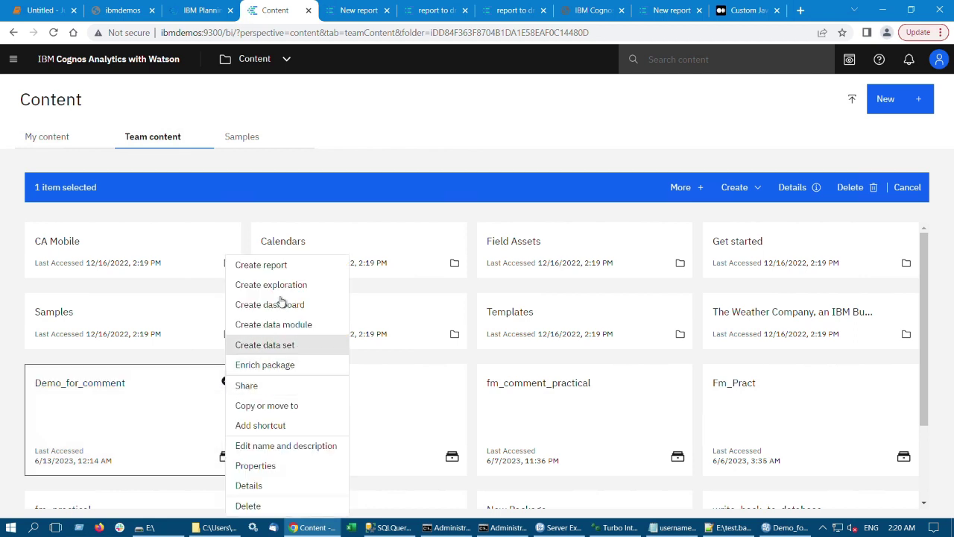
{"action": "left_click", "coordinate": [295, 267]}
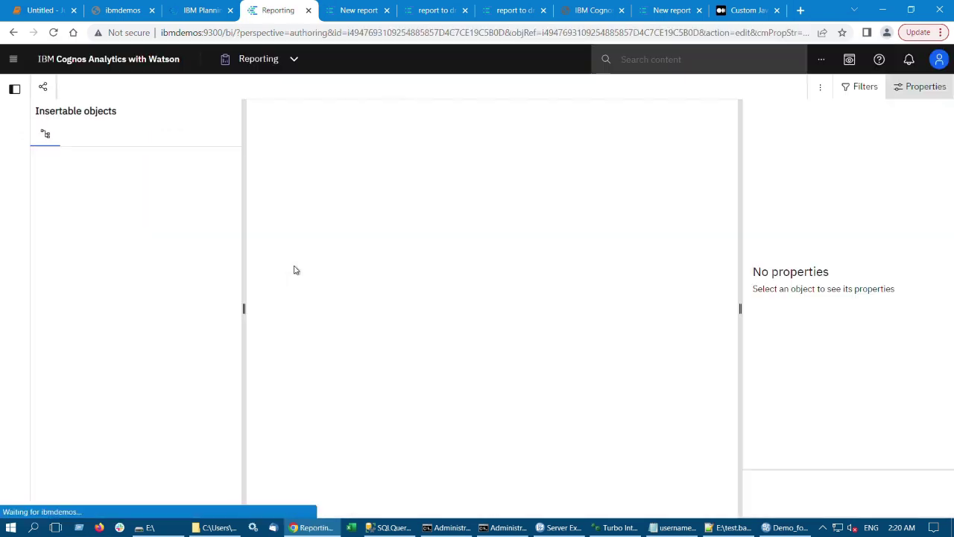
{"action": "left_click", "coordinate": [901, 122]}
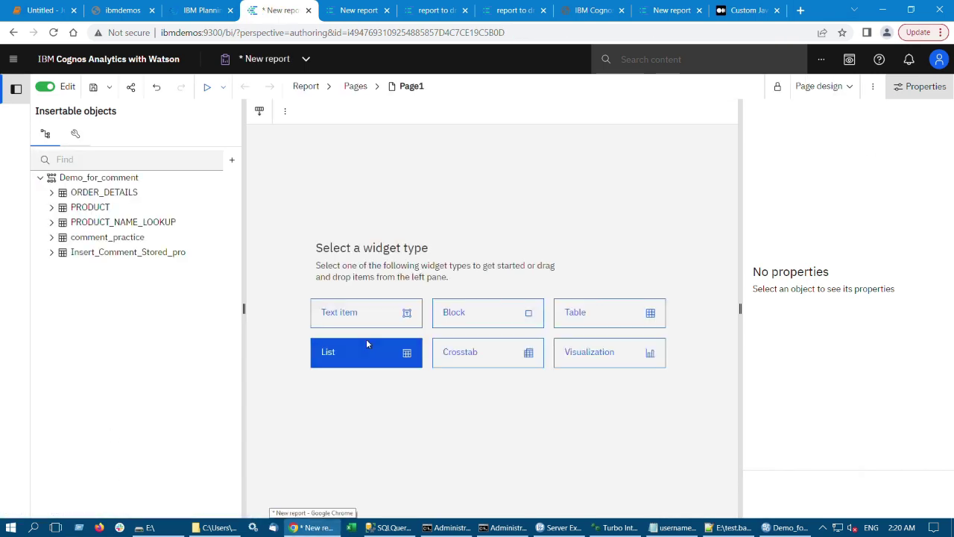
{"action": "left_click", "coordinate": [306, 88]}
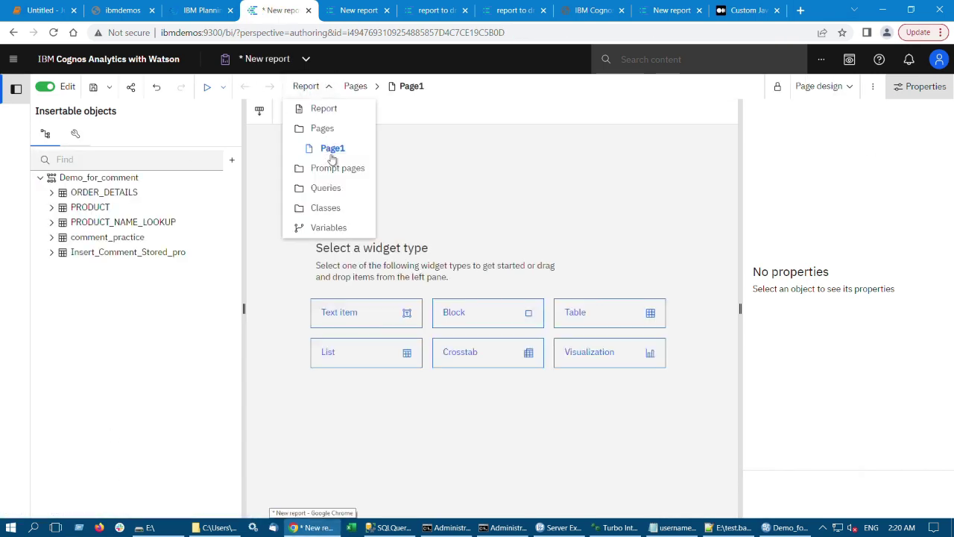
- Add a new query, Query1, to the report and open it
{"action": "left_click", "coordinate": [330, 190]}
{"action": "left_click_drag", "start_coordinate": [55, 166], "coordinate": [315, 195]}
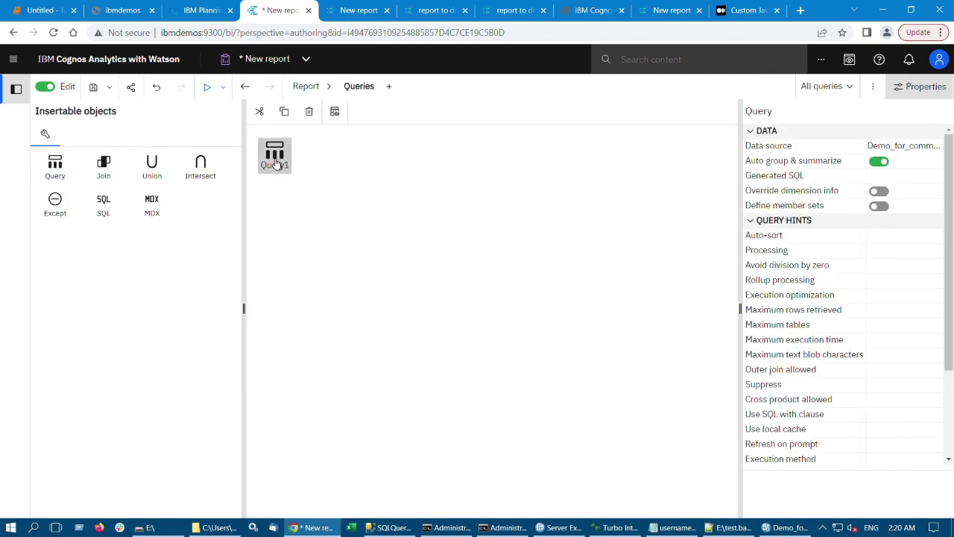
{"action": "double_click", "coordinate": [275, 157]}
{"action": "left_click", "coordinate": [47, 132]}
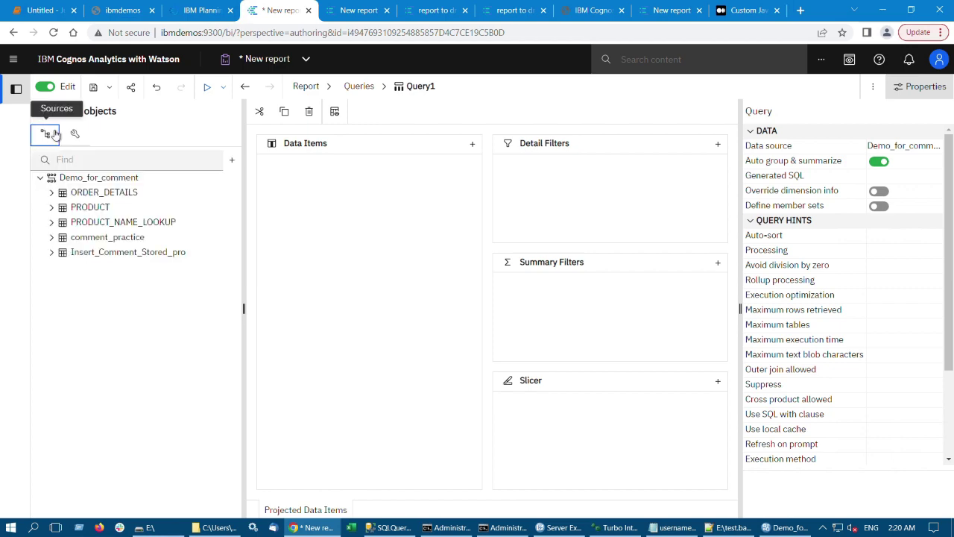
- Add QUANTITY, PRODUCT_NUMBER, PRODUCT_NAME, User, ProductID, Comments and EntryDate to Query1's data items
{"action": "left_click", "coordinate": [52, 193]}
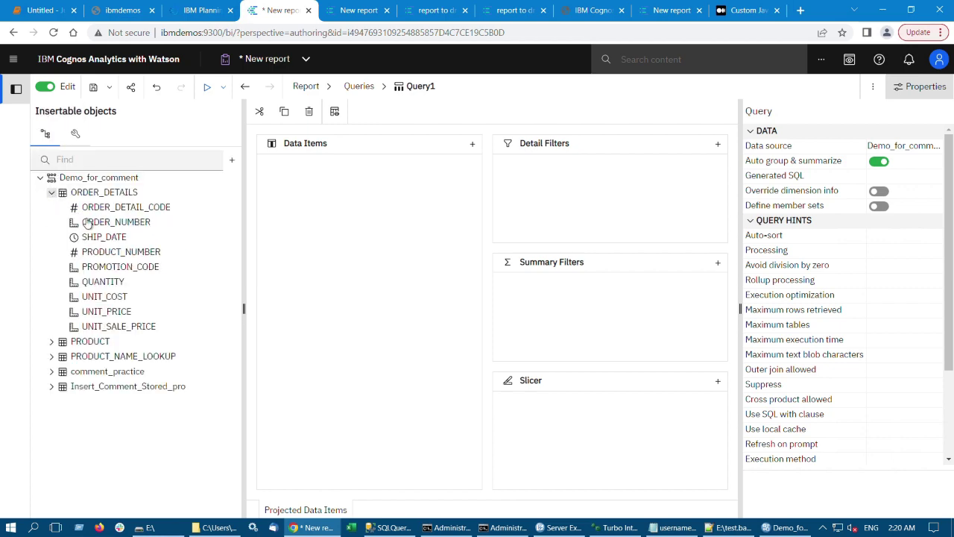
{"action": "double_click", "coordinate": [102, 287]}
{"action": "left_click", "coordinate": [53, 192]}
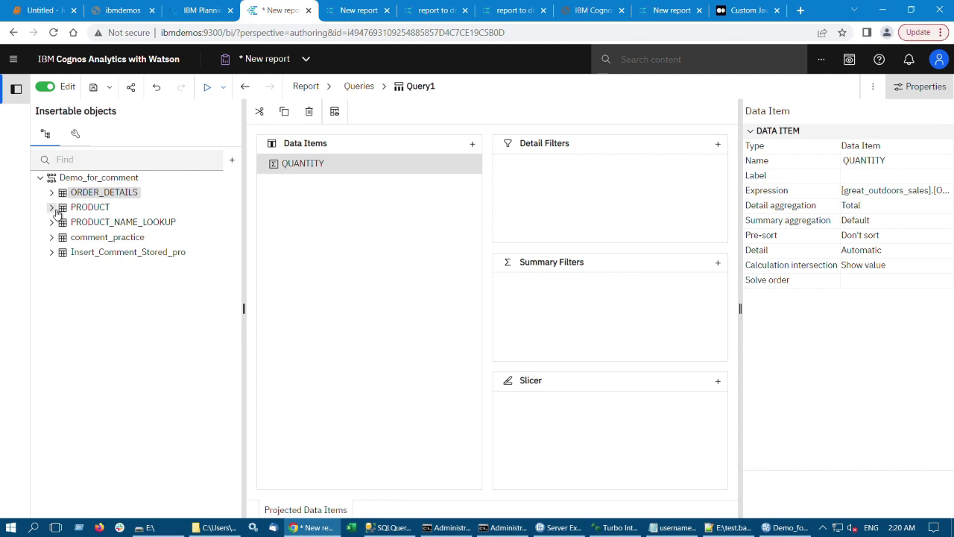
{"action": "left_click", "coordinate": [52, 208]}
{"action": "left_click_drag", "start_coordinate": [112, 222], "coordinate": [314, 247]}
{"action": "left_click", "coordinate": [52, 207]}
{"action": "left_click", "coordinate": [52, 222]}
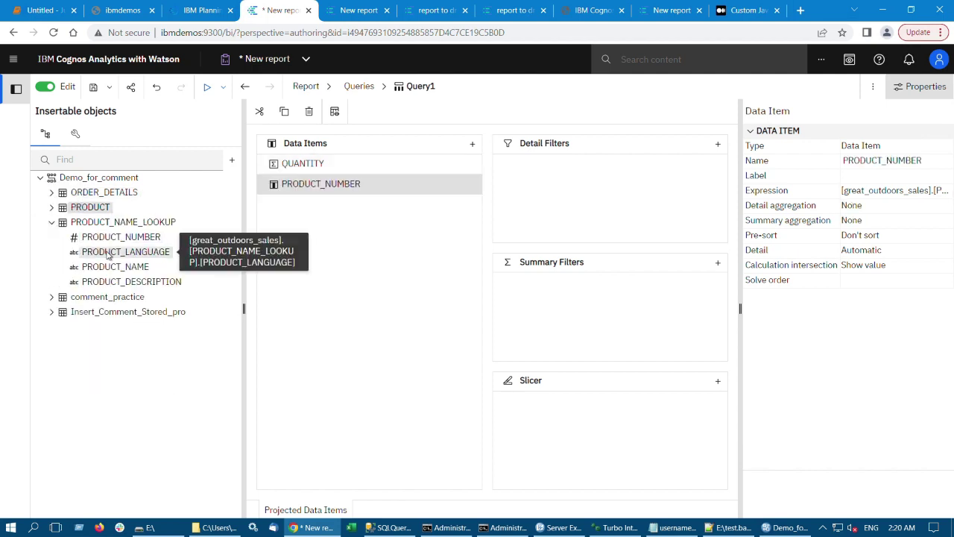
{"action": "double_click", "coordinate": [116, 266]}
{"action": "left_click", "coordinate": [51, 222]}
{"action": "left_click", "coordinate": [51, 237]}
{"action": "left_click", "coordinate": [90, 252]}
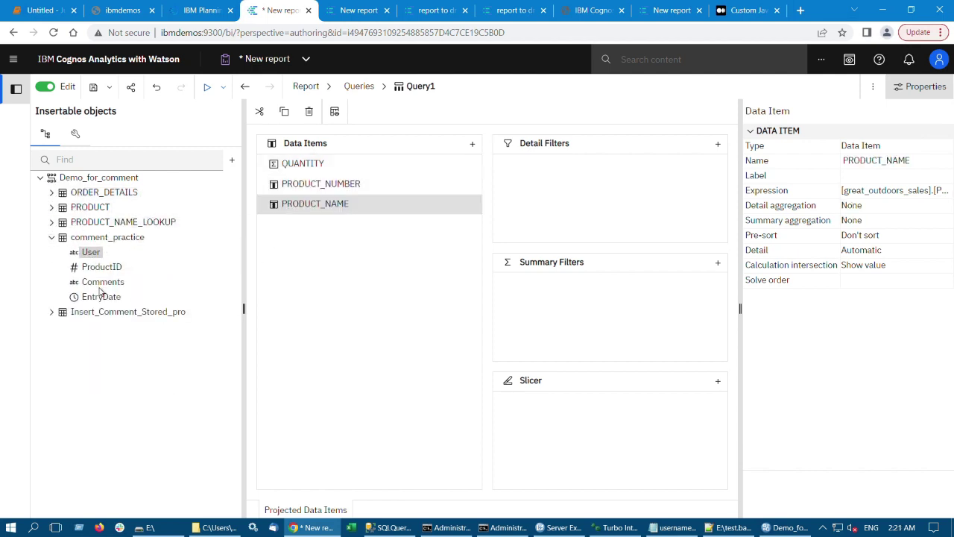
{"action": "left_click", "coordinate": [101, 297], "text": "shift"}
{"action": "left_click_drag", "start_coordinate": [100, 297], "coordinate": [324, 289]}
- Add a 'Modified by' data item with expression #sq($account.defaultName)#
{"action": "left_click", "coordinate": [75, 133]}
{"action": "left_click_drag", "start_coordinate": [54, 168], "coordinate": [276, 196]}
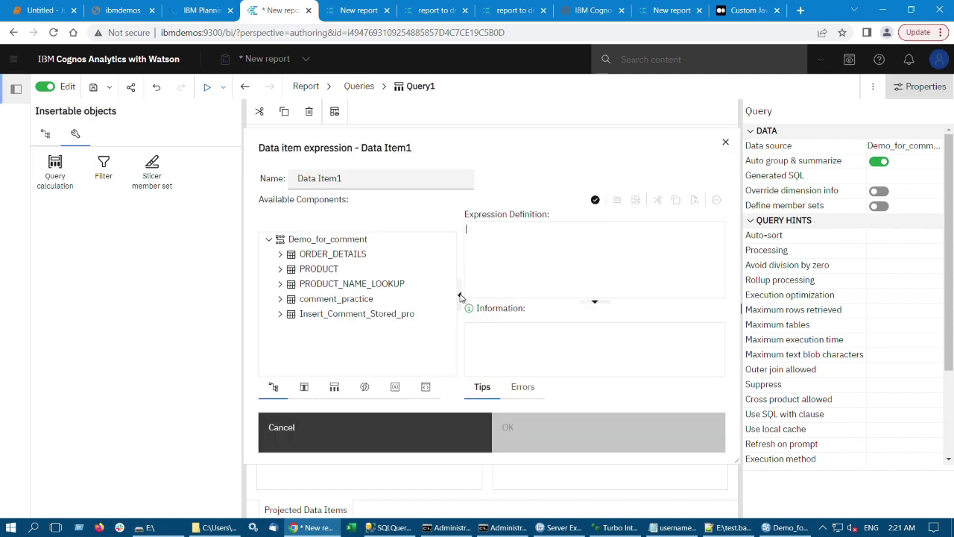
{"action": "type", "text": "Modified by"}
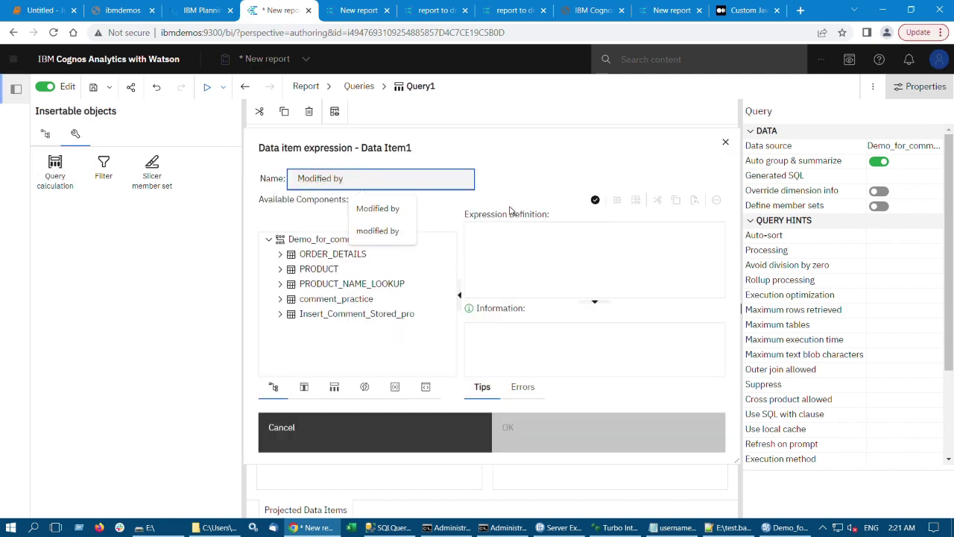
{"action": "left_click", "coordinate": [534, 244]}
{"action": "type", "text": "#sq()#"}
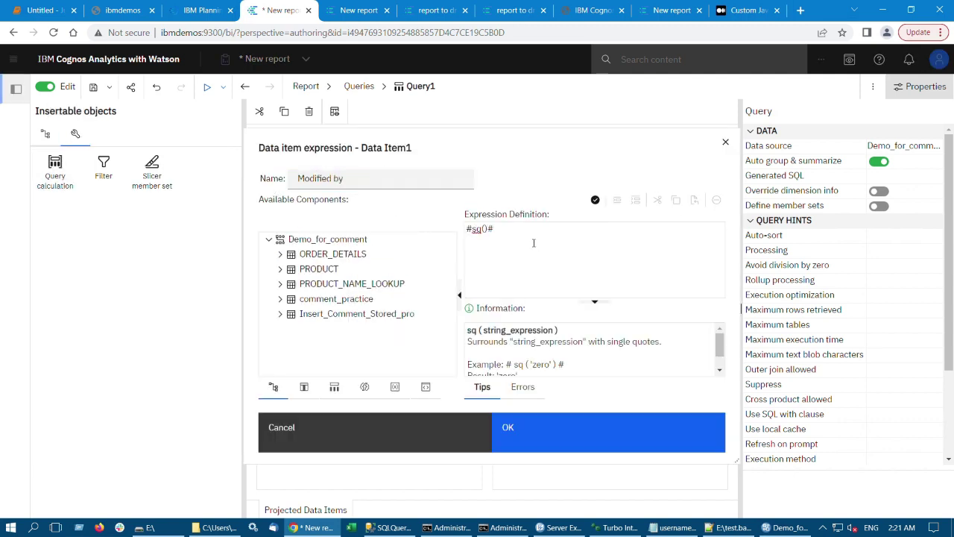
{"action": "left_click", "coordinate": [425, 387]}
{"action": "left_click", "coordinate": [270, 217]}
{"action": "left_click_drag", "start_coordinate": [342, 276], "coordinate": [489, 231]}
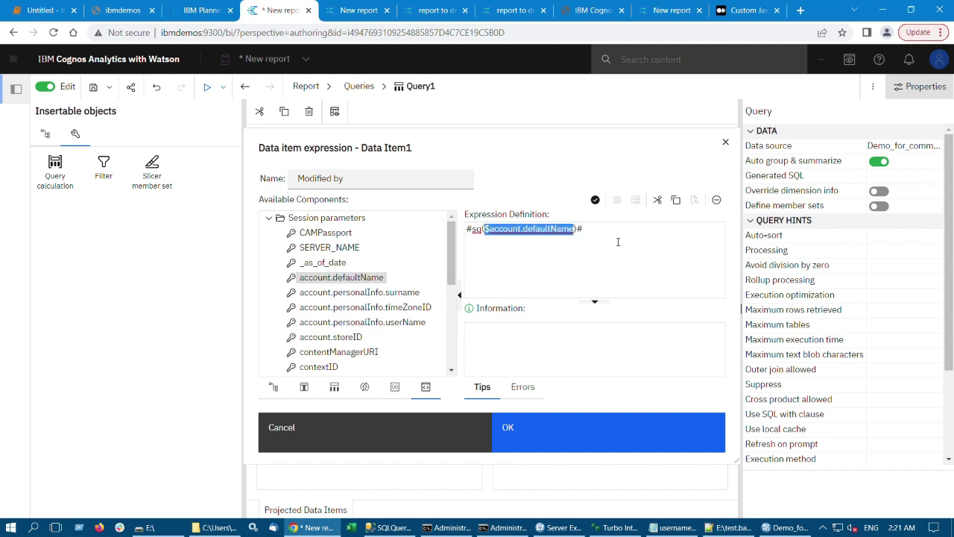
{"action": "left_click", "coordinate": [522, 431]}
- Add a 'Modified date' calculation as cast((current_timestamp),date) and validate it
{"action": "left_click_drag", "start_coordinate": [54, 170], "coordinate": [321, 356]}
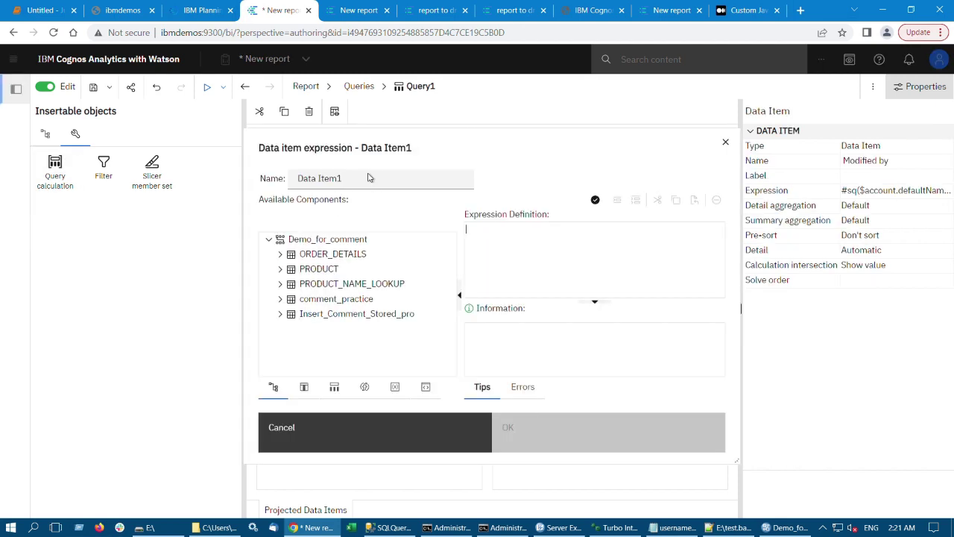
{"action": "left_click", "coordinate": [368, 178]}
{"action": "type", "text": "Modified date"}
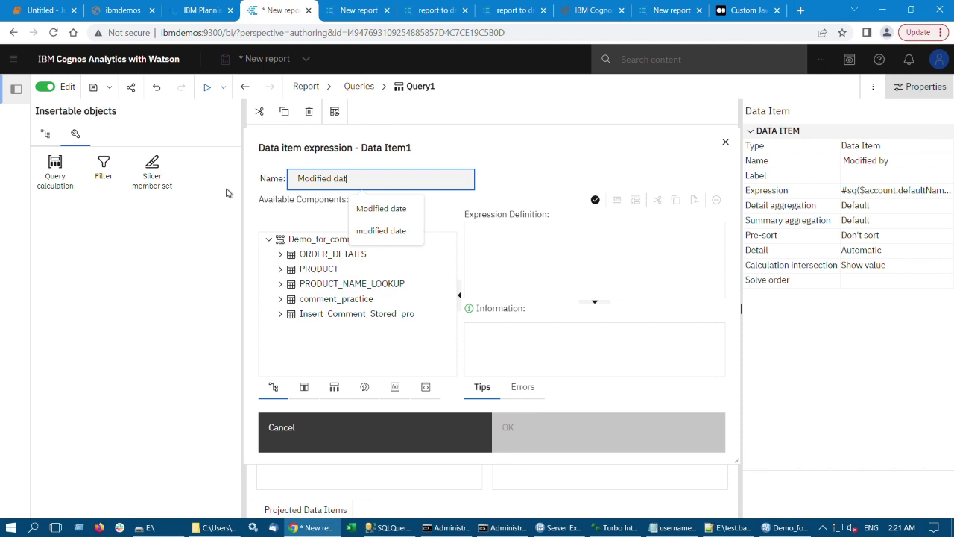
{"action": "left_click", "coordinate": [525, 275]}
{"action": "type", "text": "cast((c"}
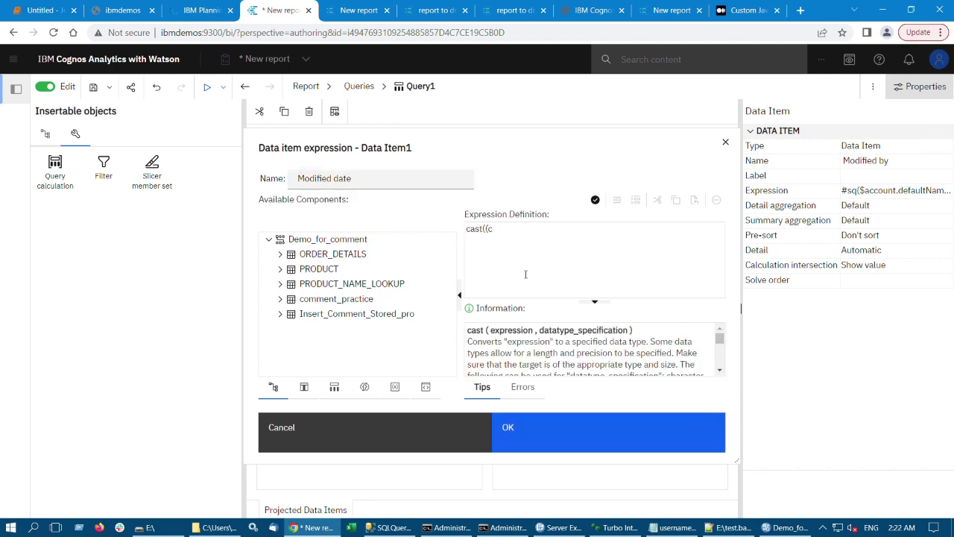
{"action": "type", "text": "urrent_timestamp),date)"}
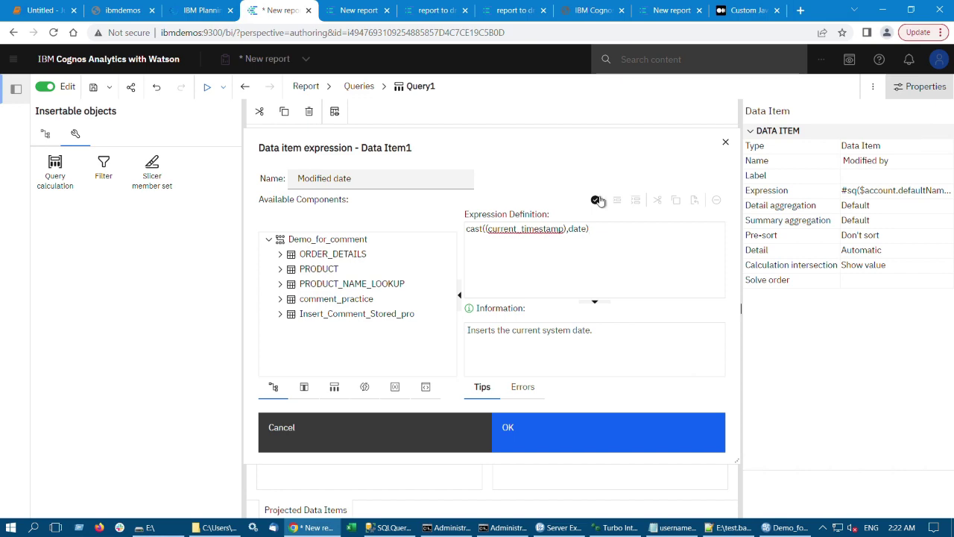
{"action": "left_click", "coordinate": [600, 201]}
- Confirm the Modified date calculation and insert a Query1 list on Page1
{"action": "left_click", "coordinate": [550, 436]}
{"action": "left_click", "coordinate": [308, 86]}
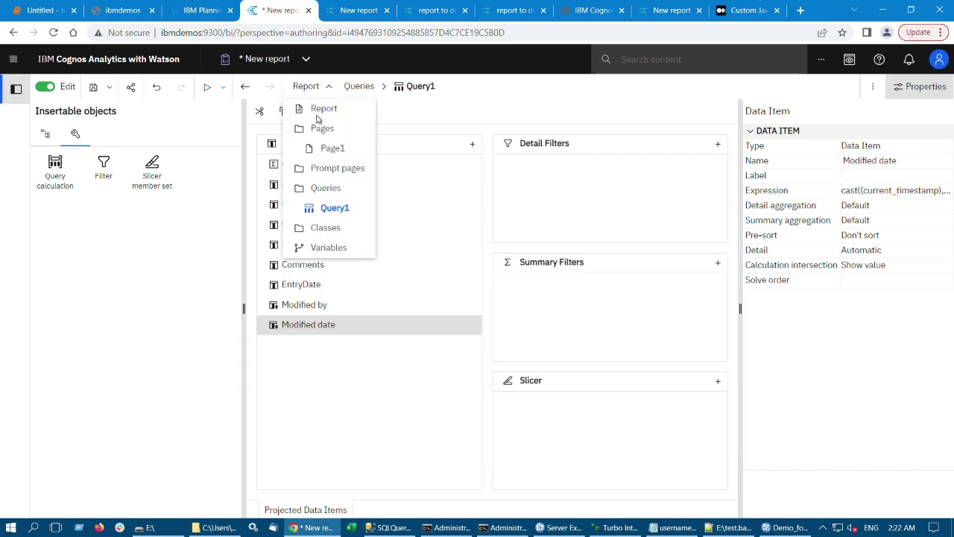
{"action": "left_click", "coordinate": [332, 147]}
{"action": "left_click", "coordinate": [378, 358]}
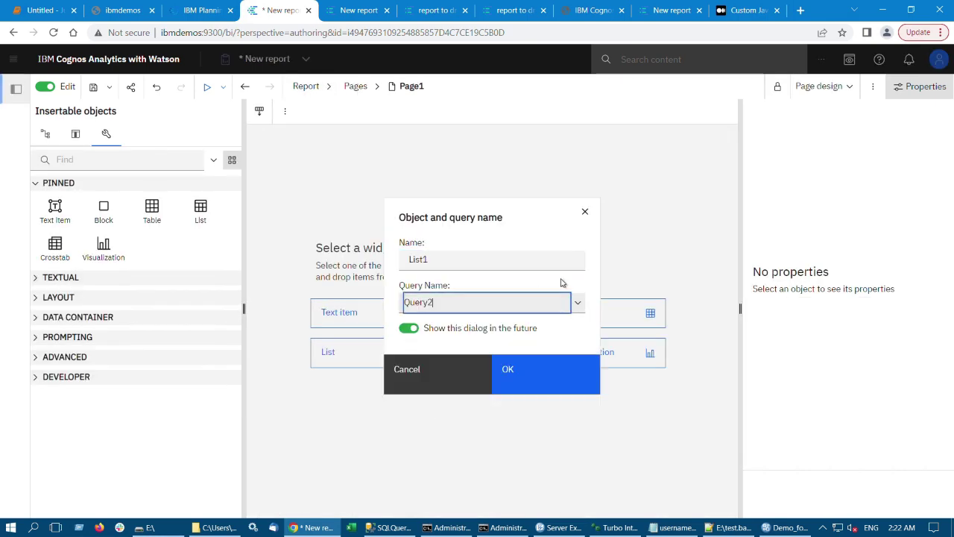
{"action": "left_click", "coordinate": [571, 368]}
- Fill the list with Query1 items including User, Comments and EntryDate, leaving out ProductID
{"action": "left_click", "coordinate": [76, 134]}
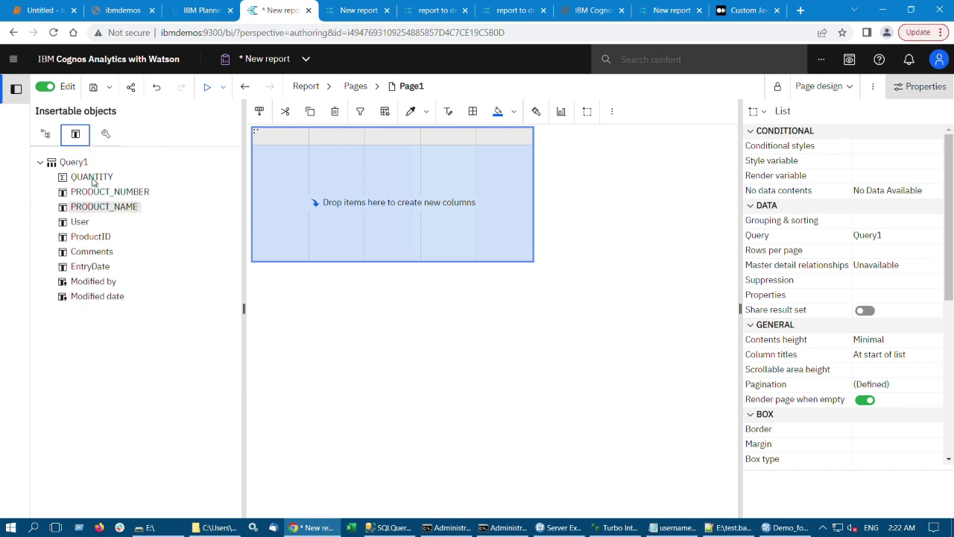
{"action": "left_click", "coordinate": [89, 236], "text": "ctrl"}
{"action": "left_click", "coordinate": [80, 221], "text": "ctrl"}
{"action": "left_click", "coordinate": [92, 251], "text": "ctrl"}
{"action": "left_click", "coordinate": [90, 266], "text": "ctrl"}
{"action": "left_click_drag", "start_coordinate": [91, 266], "coordinate": [353, 219]}
{"action": "left_click", "coordinate": [253, 224]}
- Save the report as 'main report' in the Demo_for_comment folder, then begin a new report
{"action": "left_click", "coordinate": [93, 87]}
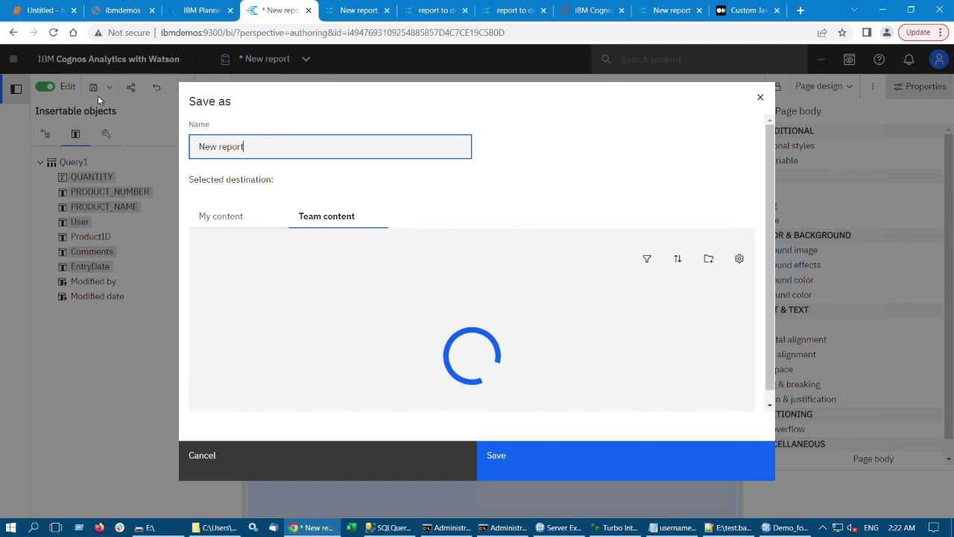
{"action": "type", "text": "write"}
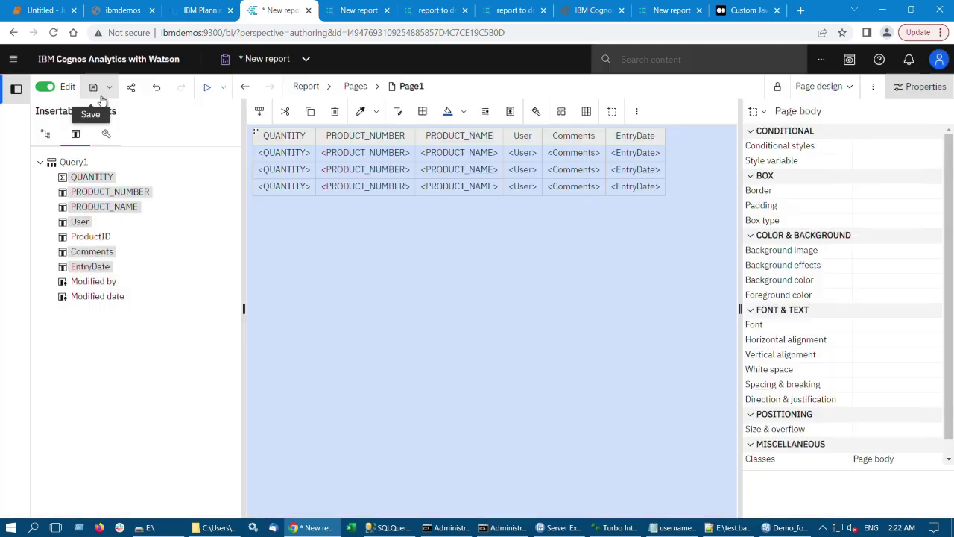
{"action": "left_click", "coordinate": [91, 87]}
{"action": "type", "text": "write"}
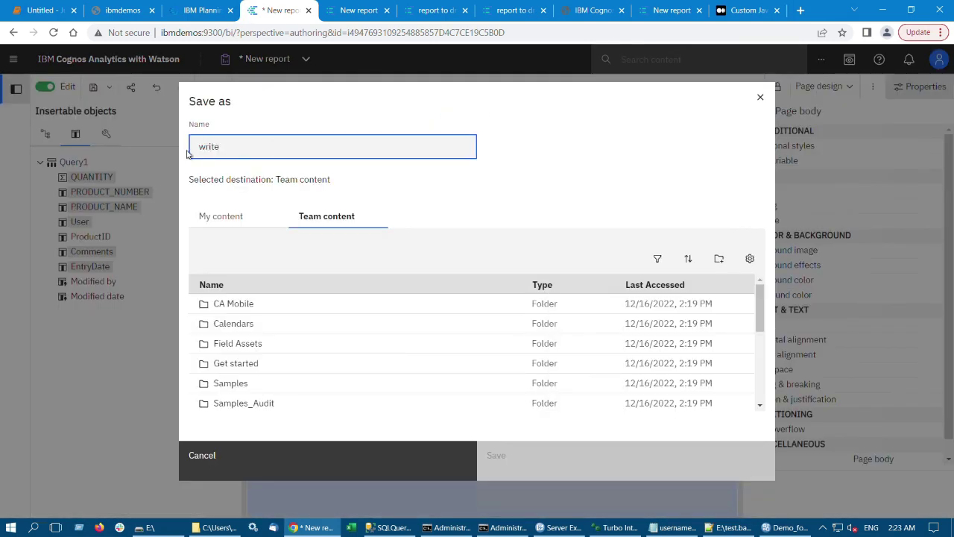
{"action": "key", "text": "BackSpace"}
{"action": "key", "text": "BackSpace"}
{"action": "key", "text": "BackSpace"}
{"action": "key", "text": "BackSpace"}
{"action": "key", "text": "BackSpace"}
{"action": "type", "text": "main report"}
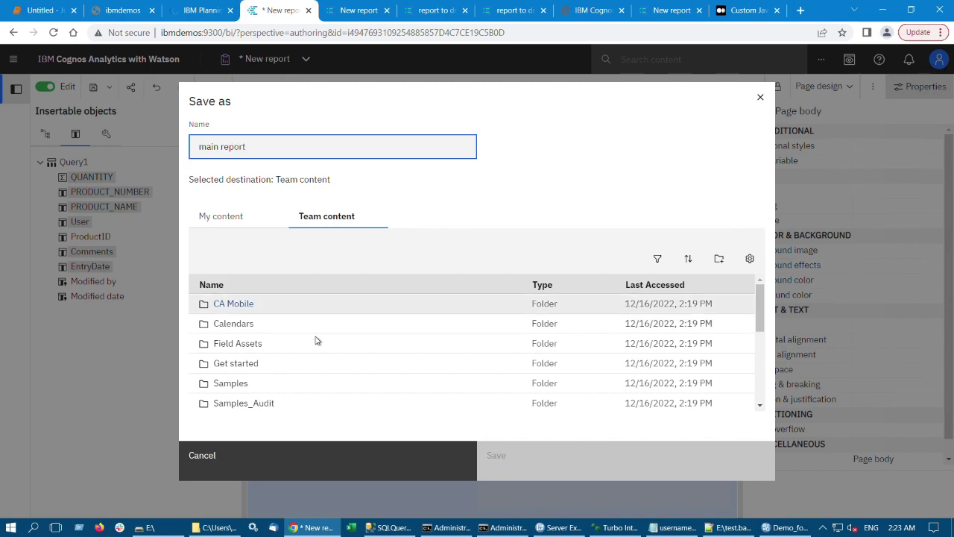
{"action": "scroll", "coordinate": [316, 341], "scroll_direction": "down", "scroll_amount": 3}
{"action": "left_click", "coordinate": [220, 367]}
{"action": "left_click", "coordinate": [516, 458]}
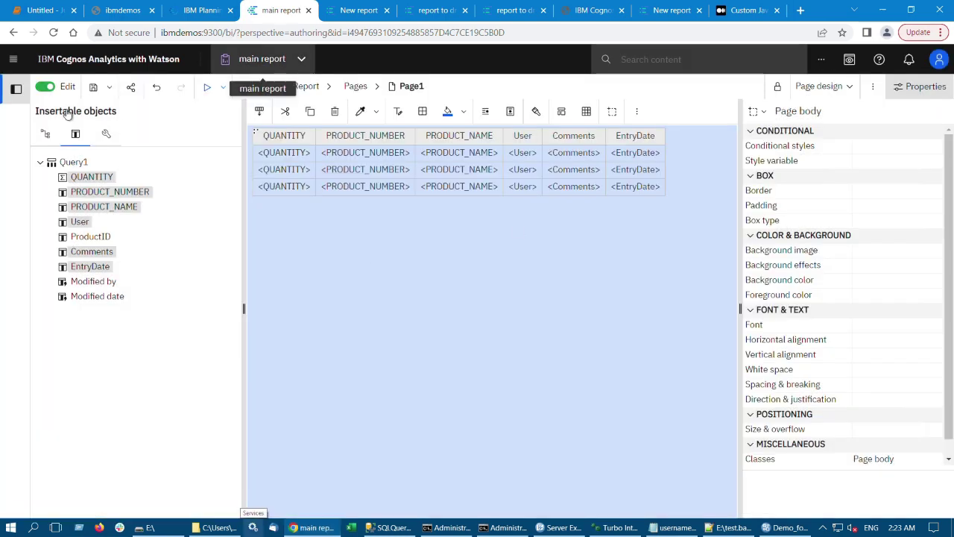
{"action": "left_click", "coordinate": [13, 59]}
{"action": "left_click", "coordinate": [37, 120]}
- Create a blank report on the Demo_for_comment package and insert a list with default names
{"action": "left_click", "coordinate": [255, 247]}
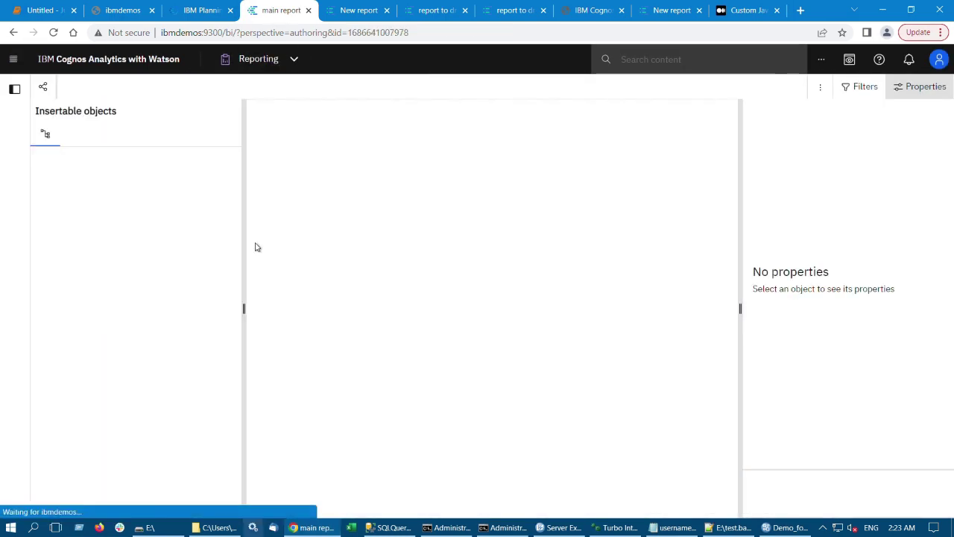
{"action": "left_click", "coordinate": [894, 110]}
{"action": "left_click", "coordinate": [87, 370]}
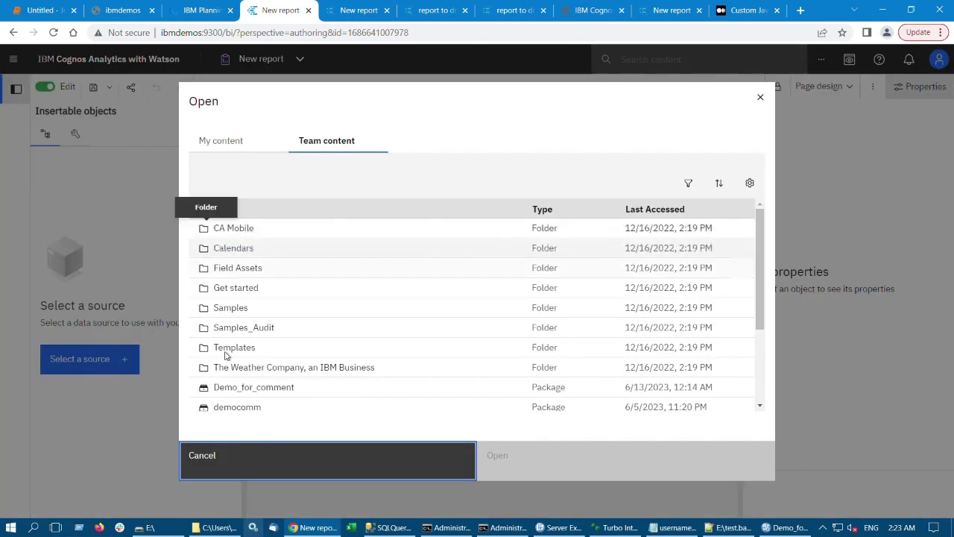
{"action": "left_click", "coordinate": [339, 389]}
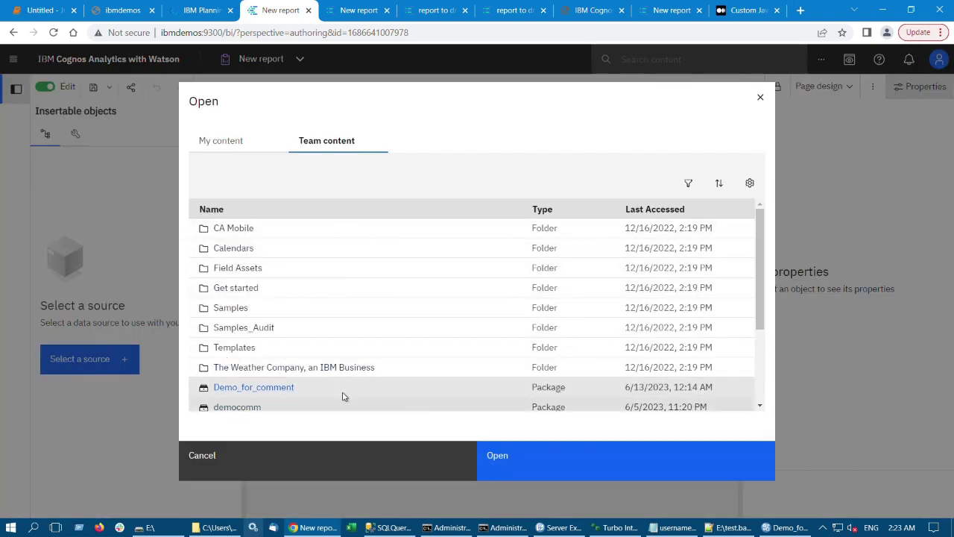
{"action": "left_click", "coordinate": [525, 461]}
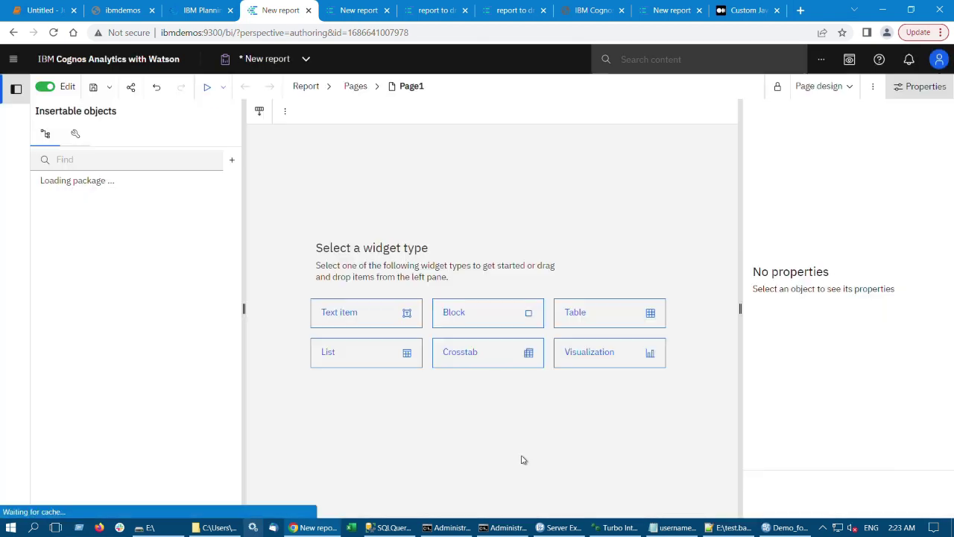
{"action": "left_click", "coordinate": [364, 355]}
{"action": "left_click", "coordinate": [548, 379]}
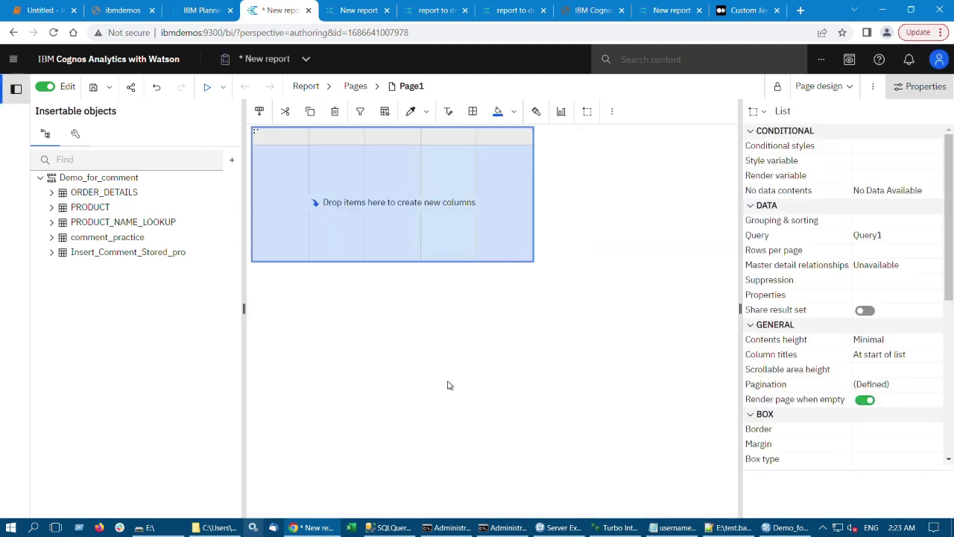
- Add ProductID and Comments from Insert_Comment_Stored_pro as list columns
{"action": "left_click", "coordinate": [52, 252]}
{"action": "left_click", "coordinate": [93, 297]}
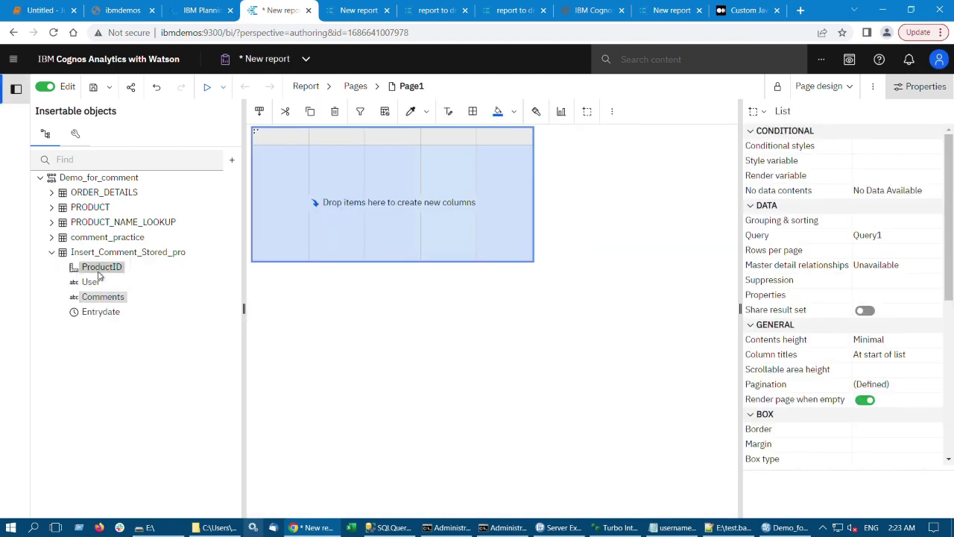
{"action": "left_click_drag", "start_coordinate": [98, 273], "coordinate": [302, 231]}
- Add Prompt page1 with a text box prompt using the existing Comments parameter
{"action": "left_click", "coordinate": [305, 86]}
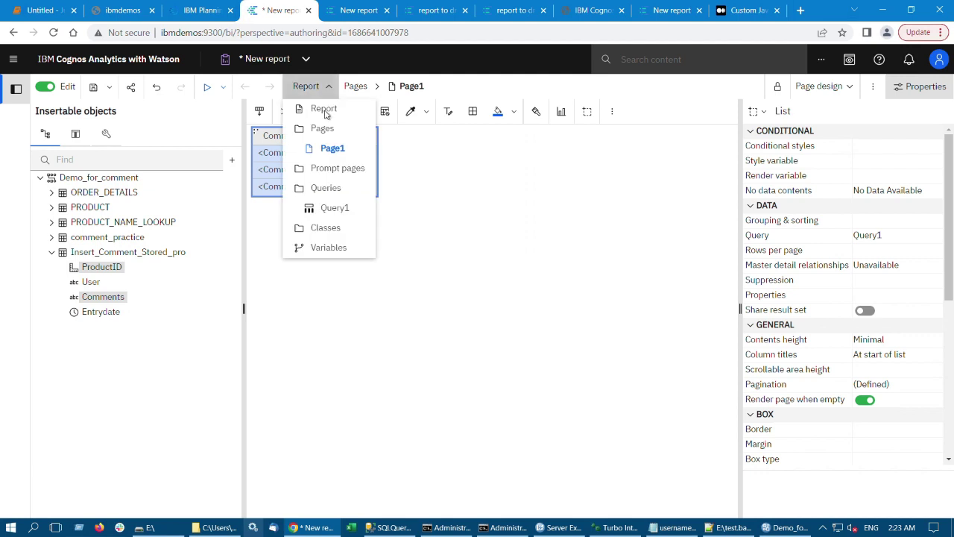
{"action": "left_click", "coordinate": [345, 169]}
{"action": "left_click_drag", "start_coordinate": [55, 164], "coordinate": [312, 190]}
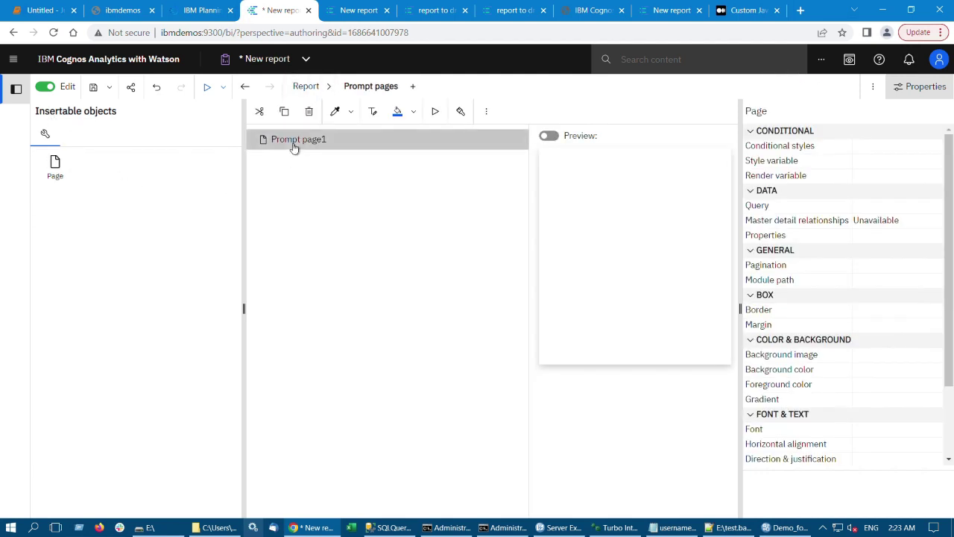
{"action": "double_click", "coordinate": [294, 147]}
{"action": "left_click", "coordinate": [66, 337]}
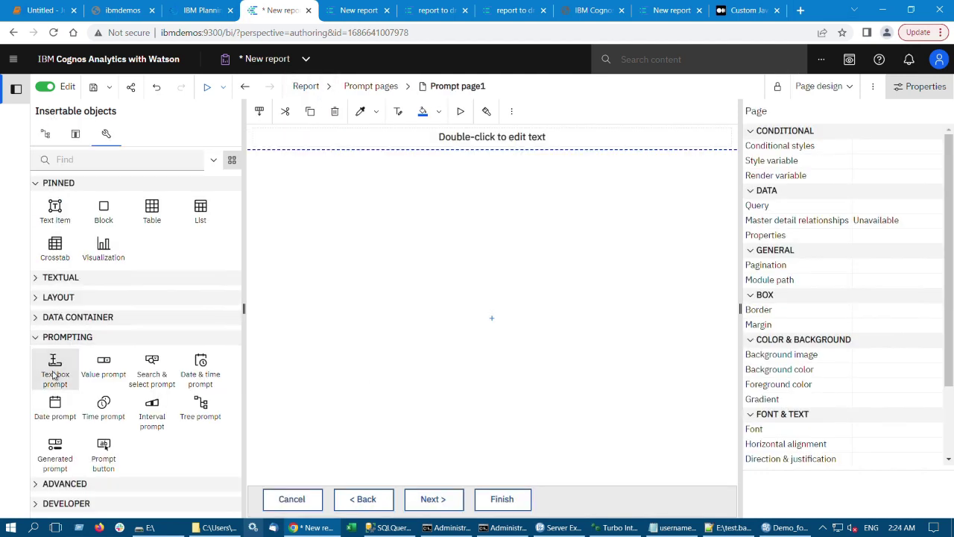
{"action": "left_click_drag", "start_coordinate": [54, 369], "coordinate": [395, 261]}
{"action": "left_click", "coordinate": [347, 278]}
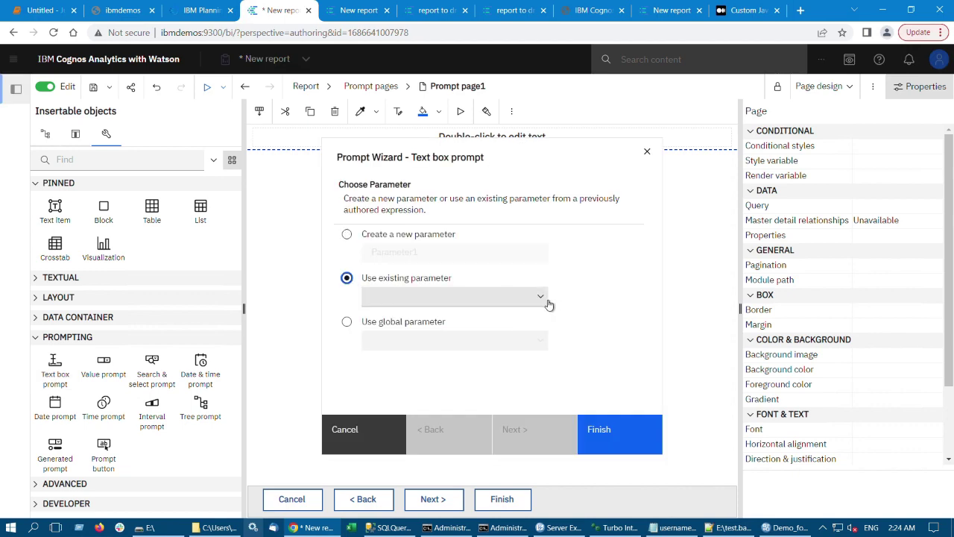
{"action": "left_click", "coordinate": [544, 298]}
{"action": "left_click", "coordinate": [501, 336]}
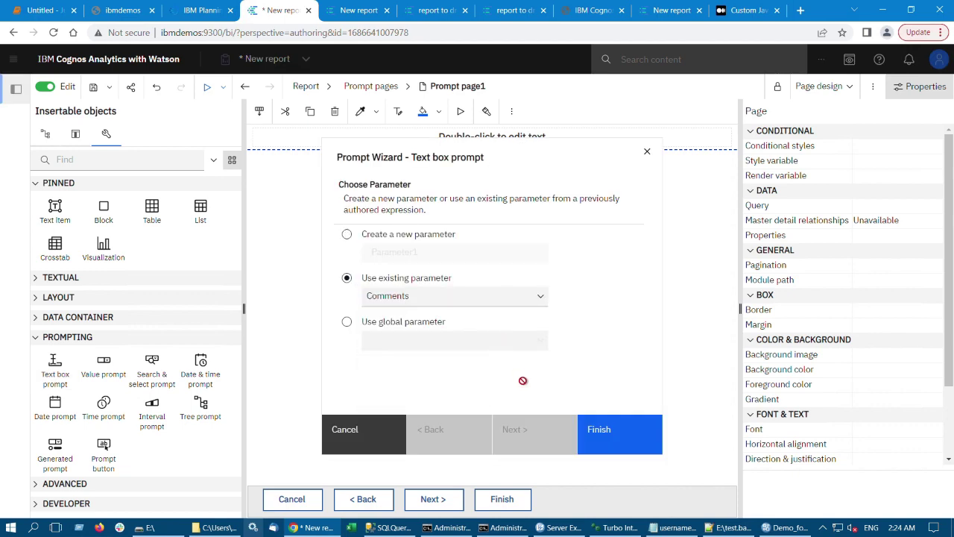
{"action": "left_click", "coordinate": [620, 432]}
- Save the prompt report as 'Report to drill' in Demo_for_comment and switch to main report
{"action": "left_click", "coordinate": [328, 85]}
{"action": "left_click", "coordinate": [334, 148]}
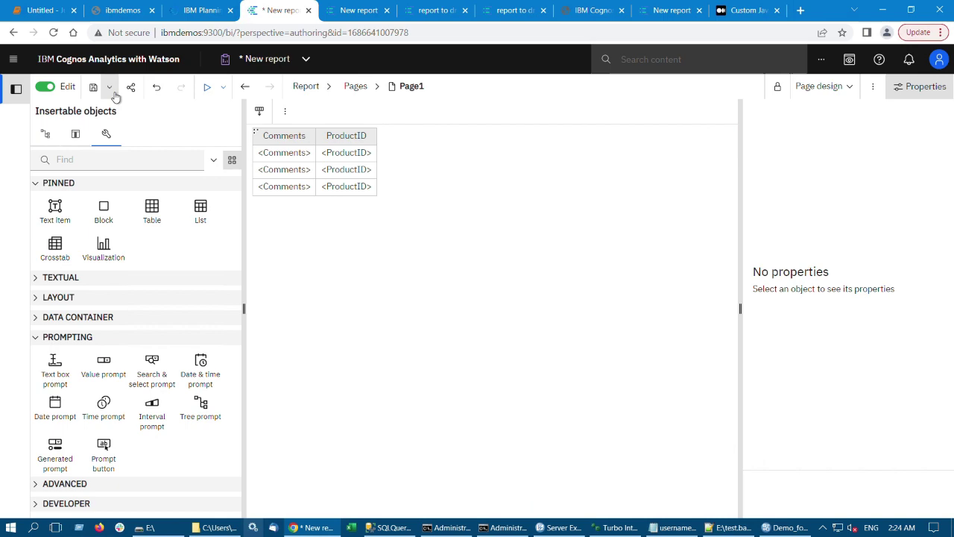
{"action": "key", "text": "ctrl+s"}
{"action": "type", "text": "Report to drill"}
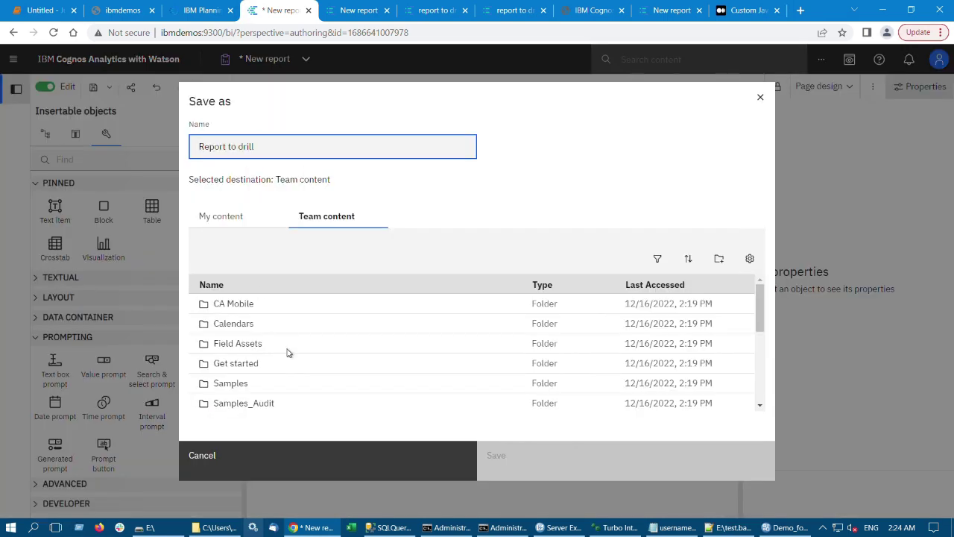
{"action": "scroll", "coordinate": [289, 353], "scroll_direction": "down", "scroll_amount": 2}
{"action": "left_click", "coordinate": [290, 381]}
{"action": "left_click", "coordinate": [531, 461]}
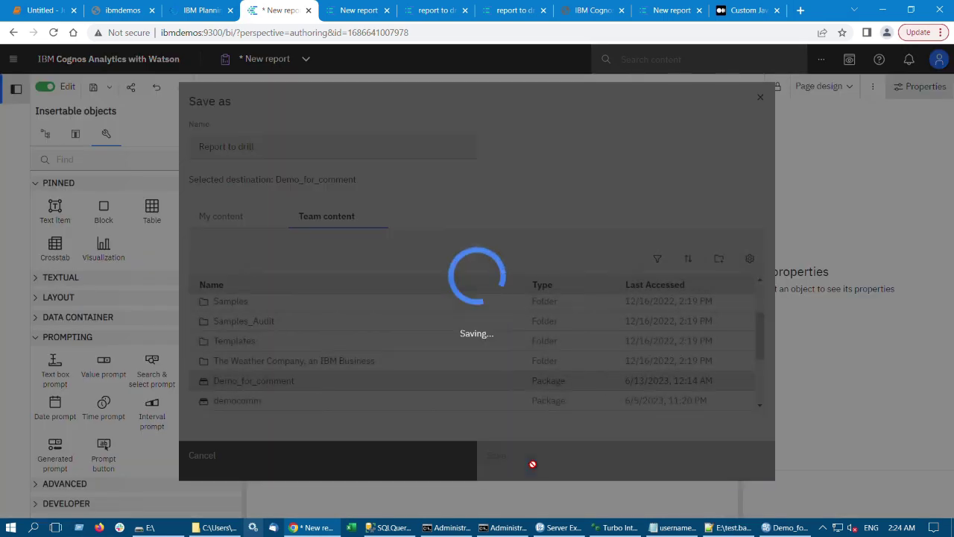
{"action": "left_click", "coordinate": [253, 73]}
{"action": "left_click", "coordinate": [258, 87]}
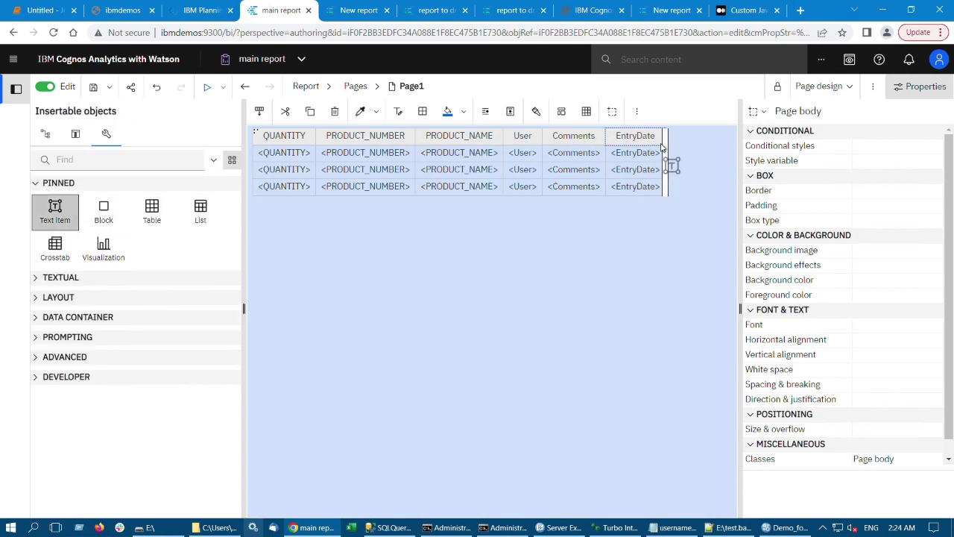
- Add a text item column after EntryDate reading 'Insert Comment'
{"action": "left_click_drag", "start_coordinate": [660, 146], "coordinate": [660, 146]}
{"action": "type", "text": "Insert Commen"}
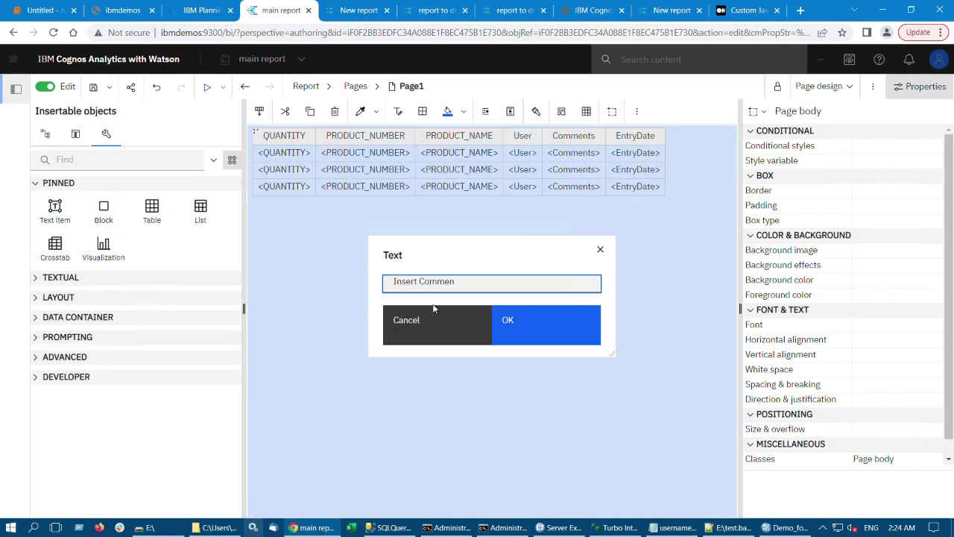
{"action": "type", "text": "t"}
{"action": "left_click", "coordinate": [514, 316]}
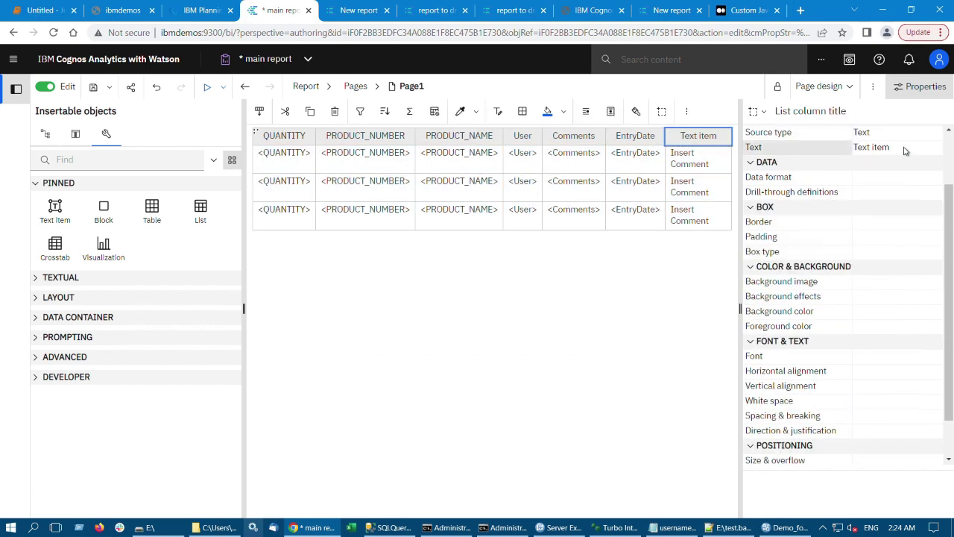
- Title the new column header 'Comment' and open drill-through definitions for its body cells
{"action": "scroll", "coordinate": [884, 206], "scroll_direction": "up", "scroll_amount": 2}
{"action": "double_click", "coordinate": [901, 220]}
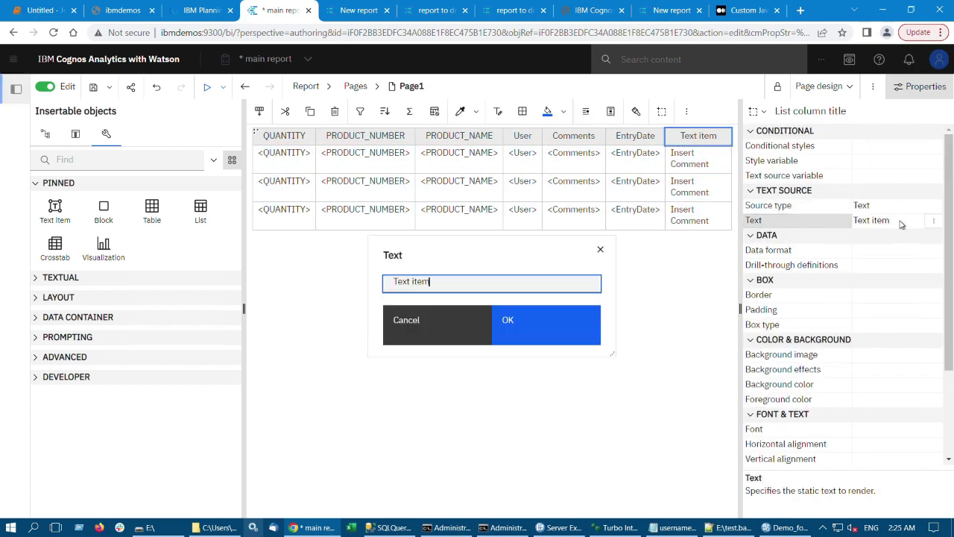
{"action": "type", "text": "Comment"}
{"action": "left_click", "coordinate": [556, 326]}
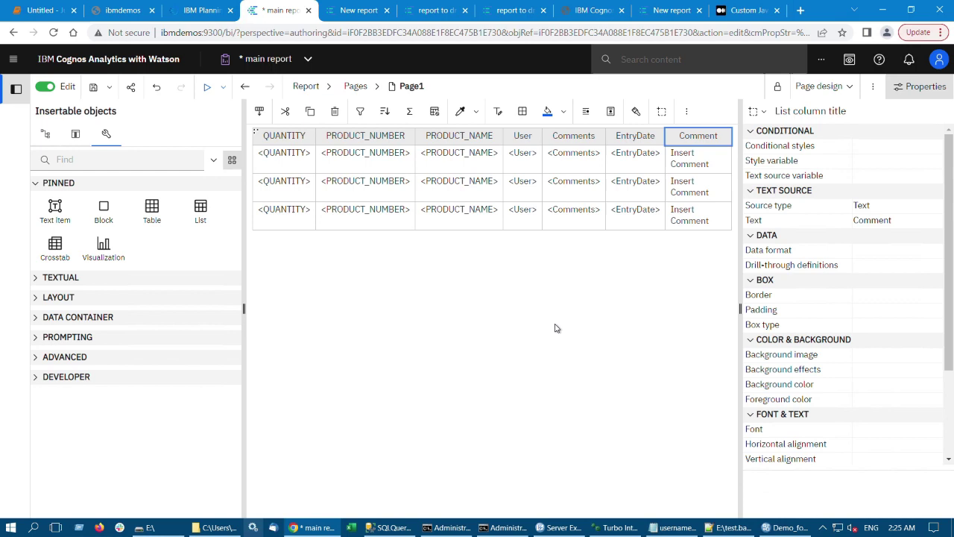
{"action": "left_click", "coordinate": [698, 186]}
{"action": "double_click", "coordinate": [792, 265]}
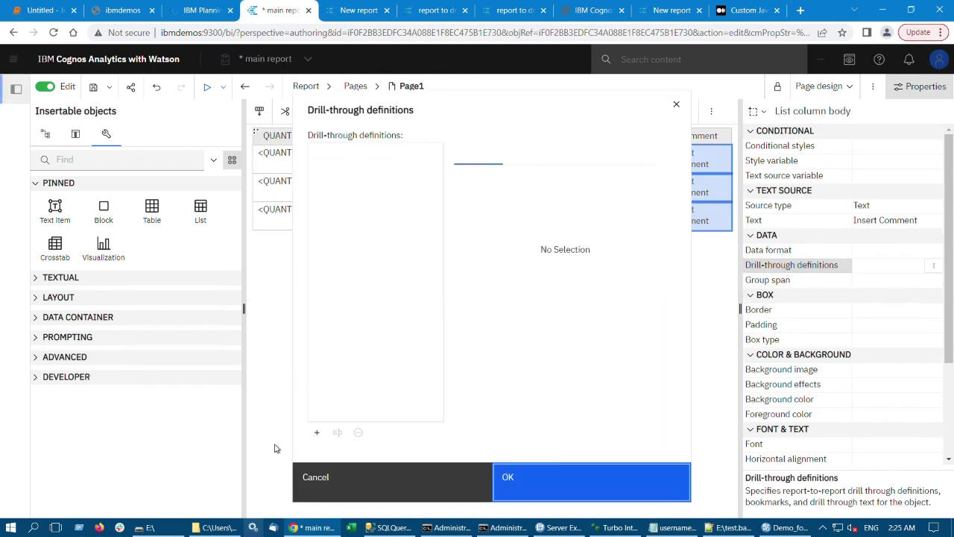
- Create a drill-through definition targeting Demo_for_comment > Report to drill, opening in a new window
{"action": "left_click", "coordinate": [318, 433]}
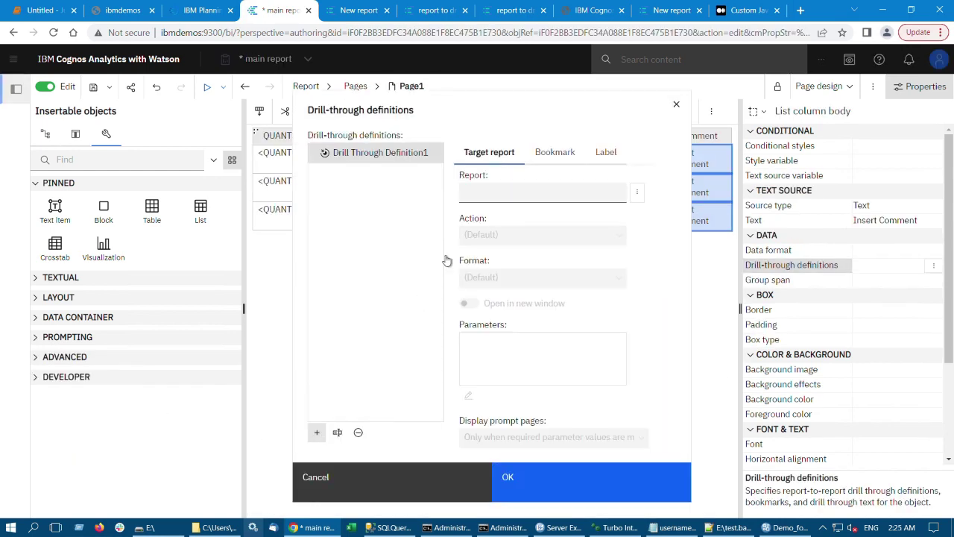
{"action": "left_click", "coordinate": [639, 192]}
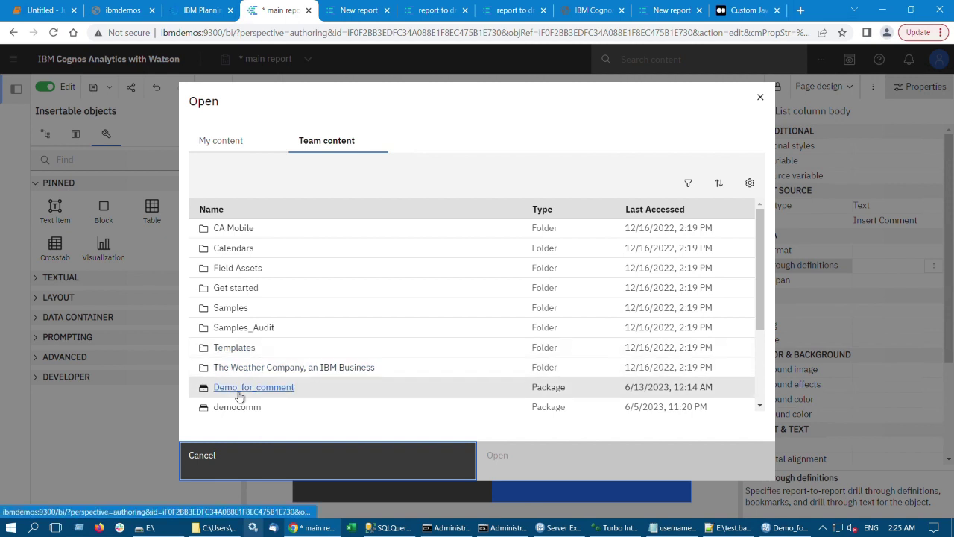
{"action": "left_click", "coordinate": [246, 387]}
{"action": "left_click", "coordinate": [274, 266]}
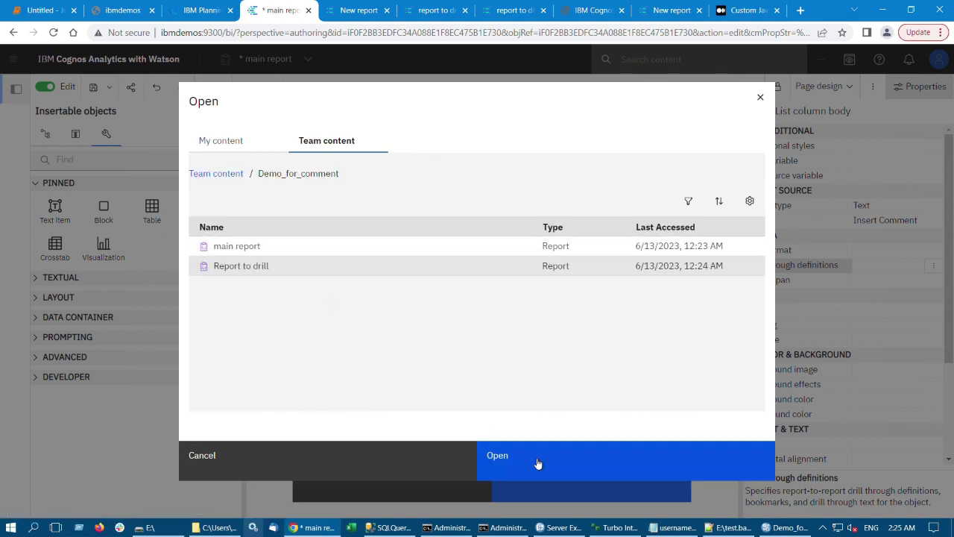
{"action": "left_click", "coordinate": [537, 457]}
{"action": "left_click", "coordinate": [470, 303]}
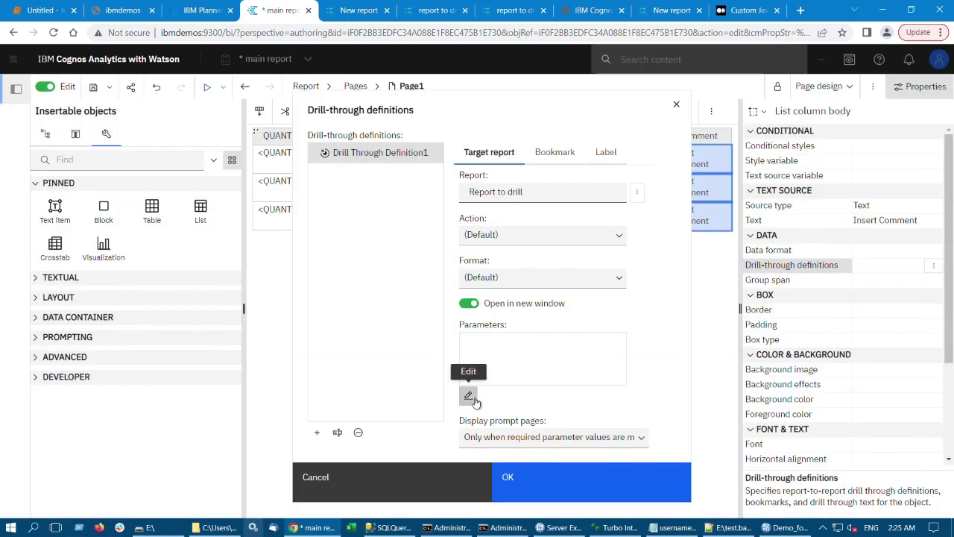
{"action": "left_click", "coordinate": [468, 396]}
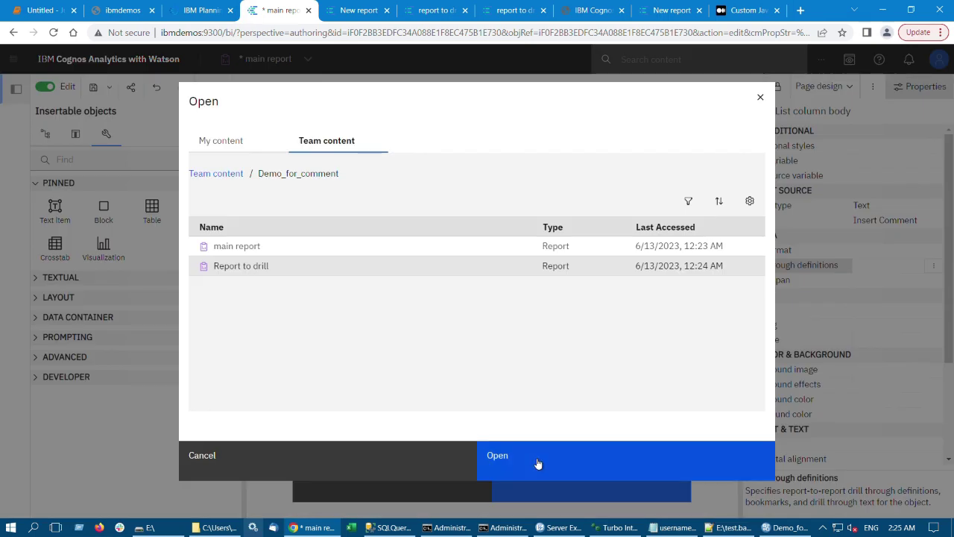
{"action": "left_click", "coordinate": [535, 462]}
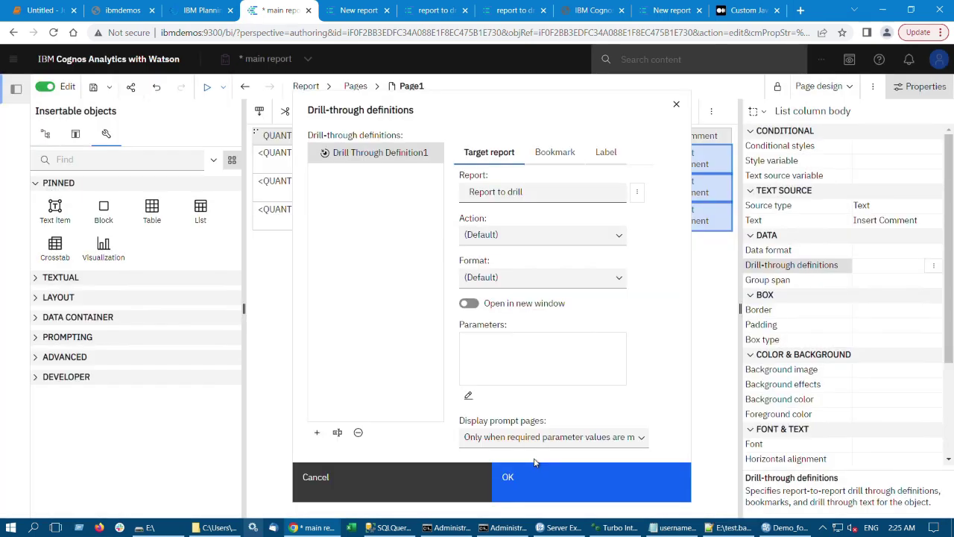
{"action": "left_click", "coordinate": [470, 304]}
{"action": "left_click", "coordinate": [475, 401]}
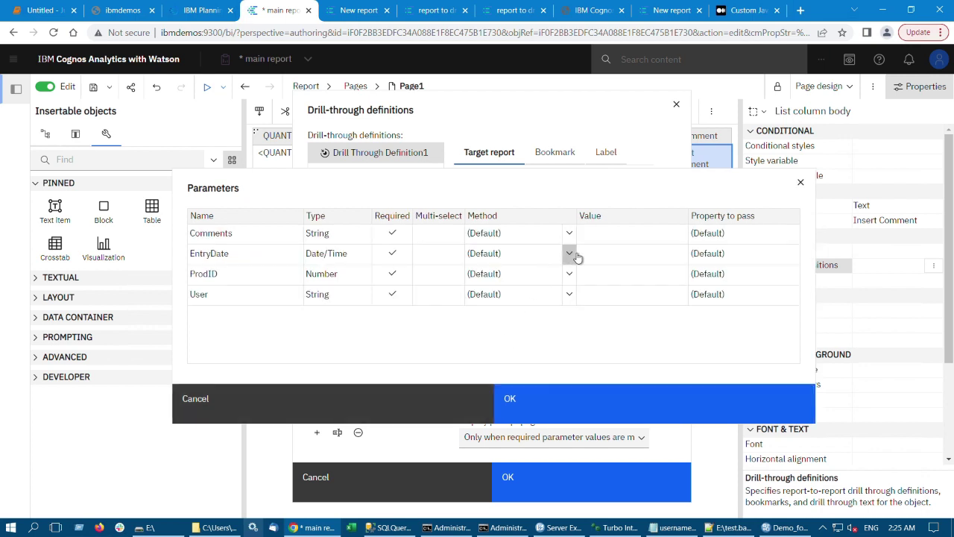
- Set EntryDate, ProdID and User to the Pass data item value method
{"action": "left_click", "coordinate": [569, 254]}
{"action": "left_click", "coordinate": [551, 318]}
{"action": "left_click", "coordinate": [570, 275]}
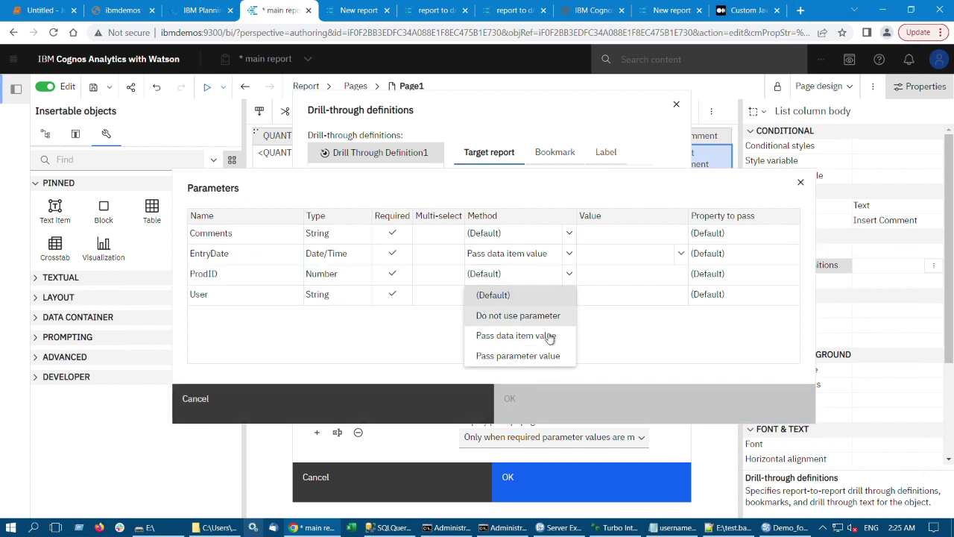
{"action": "left_click", "coordinate": [551, 335]}
{"action": "left_click", "coordinate": [570, 295]}
{"action": "left_click", "coordinate": [550, 355]}
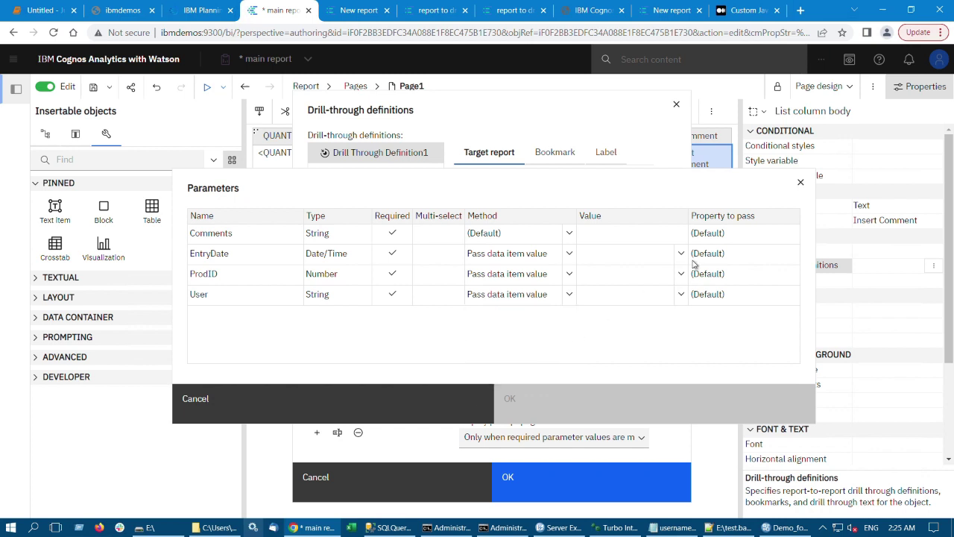
- Map EntryDate to Modified date, ProdID to PRODUCT_NUMBER and User to Modified by
{"action": "left_click", "coordinate": [681, 253]}
{"action": "scroll", "coordinate": [645, 341], "scroll_direction": "down", "scroll_amount": 3}
{"action": "left_click", "coordinate": [681, 254]}
{"action": "left_click", "coordinate": [680, 253]}
{"action": "scroll", "coordinate": [646, 343], "scroll_direction": "down", "scroll_amount": 3}
{"action": "left_click", "coordinate": [649, 365]}
{"action": "left_click", "coordinate": [681, 274]}
{"action": "left_click", "coordinate": [639, 315]}
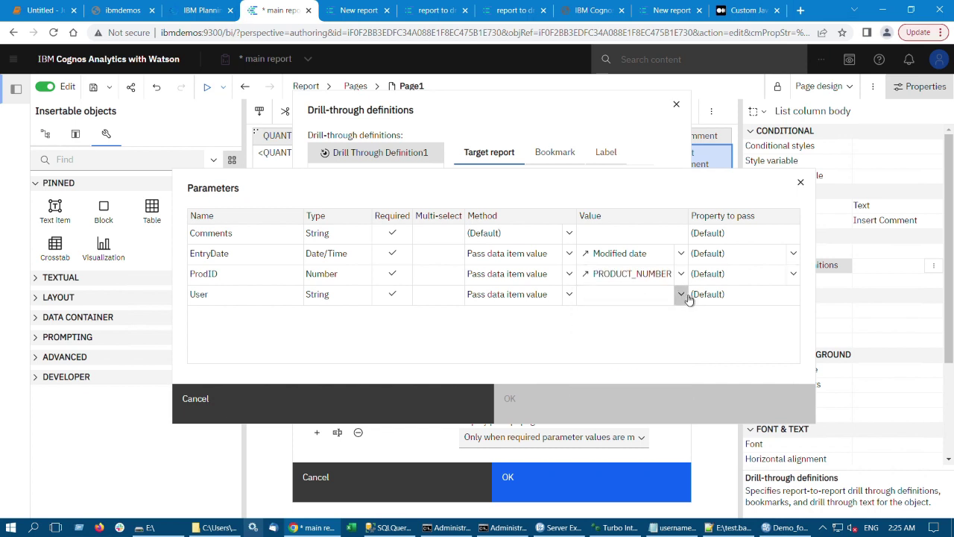
{"action": "left_click", "coordinate": [681, 294]}
{"action": "scroll", "coordinate": [639, 381], "scroll_direction": "down", "scroll_amount": 2}
{"action": "left_click", "coordinate": [642, 385]}
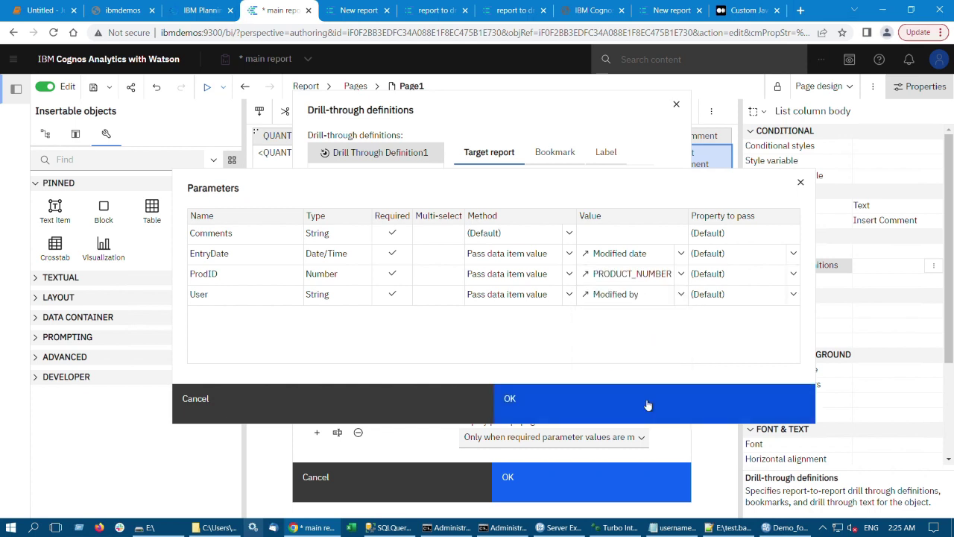
- Confirm the parameter mappings and drill-through definition, then save the main report
{"action": "left_click", "coordinate": [648, 402]}
{"action": "left_click", "coordinate": [608, 492]}
{"action": "left_click", "coordinate": [94, 87]}
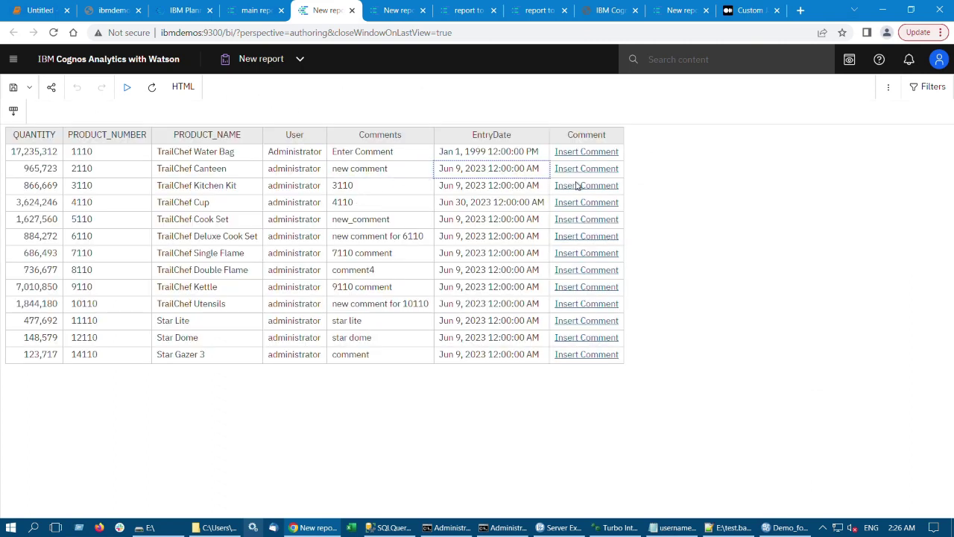
- Follow the Insert Comment link on product 3110's row to the Report to drill prompt
{"action": "left_click", "coordinate": [578, 186]}
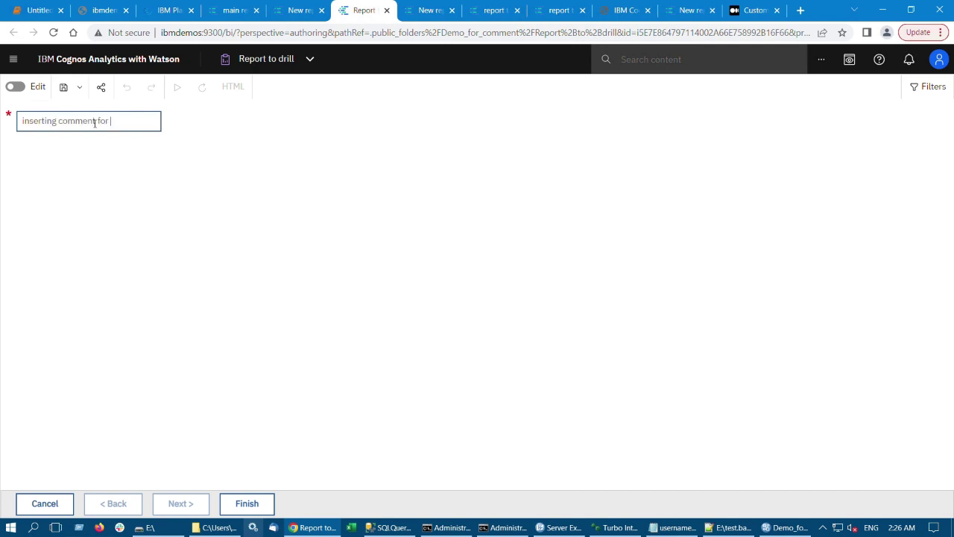
- Submit the 3110 comment, refresh the main report to verify it, and return to design
{"action": "left_click", "coordinate": [249, 501]}
{"action": "left_click", "coordinate": [248, 501]}
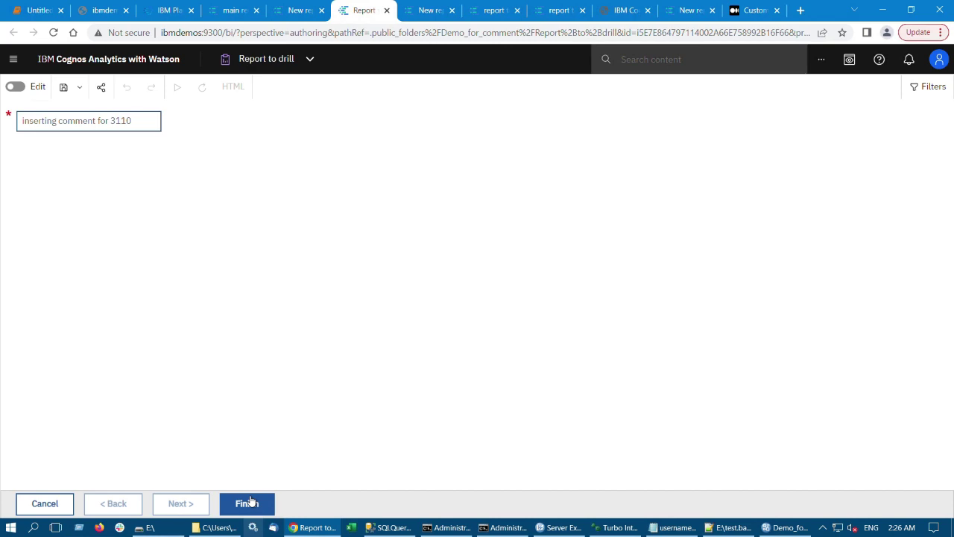
{"action": "left_click", "coordinate": [307, 11]}
{"action": "left_click", "coordinate": [151, 87]}
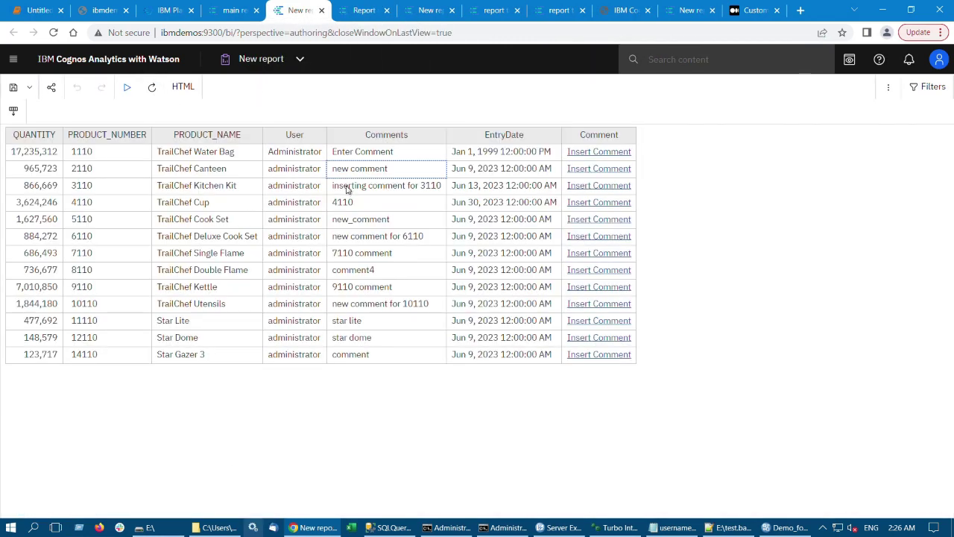
{"action": "left_click", "coordinate": [358, 187]}
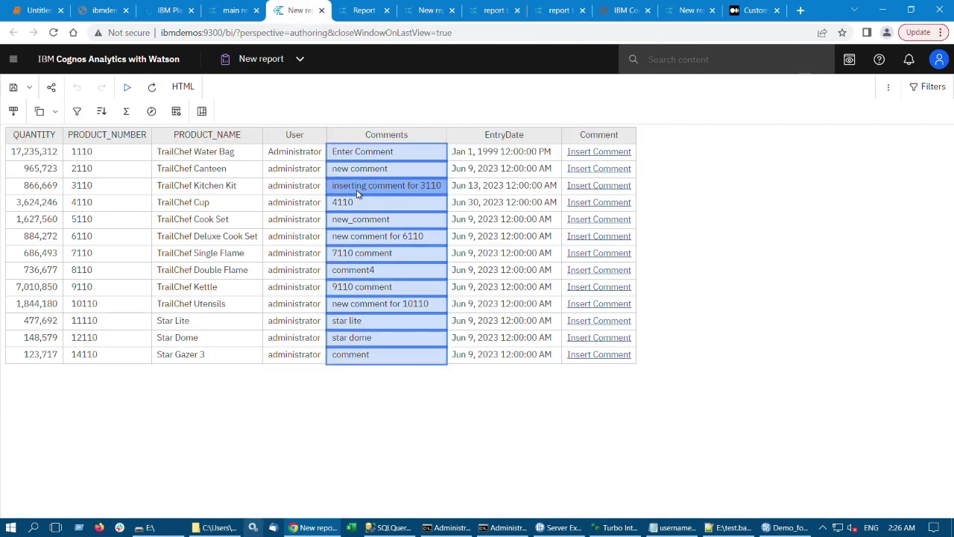
{"action": "left_click", "coordinate": [226, 11]}
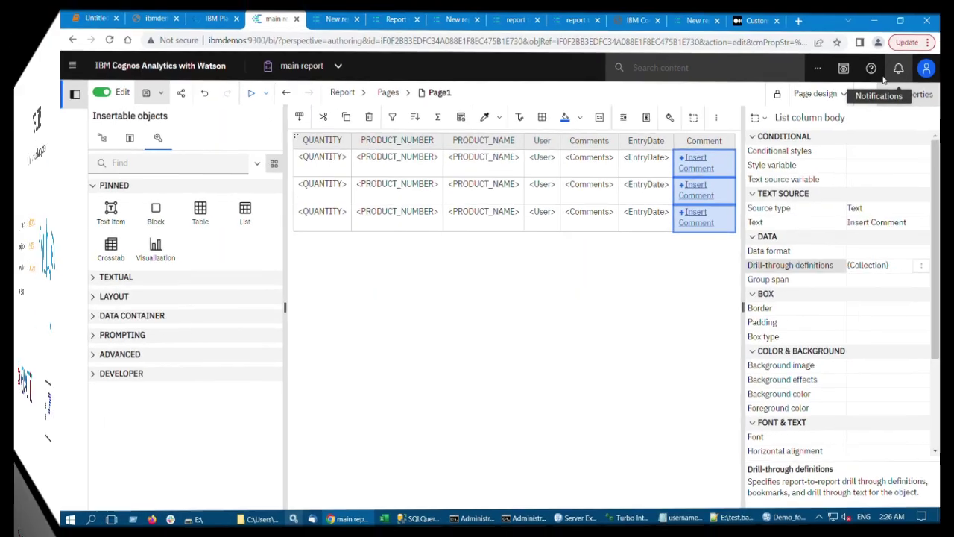